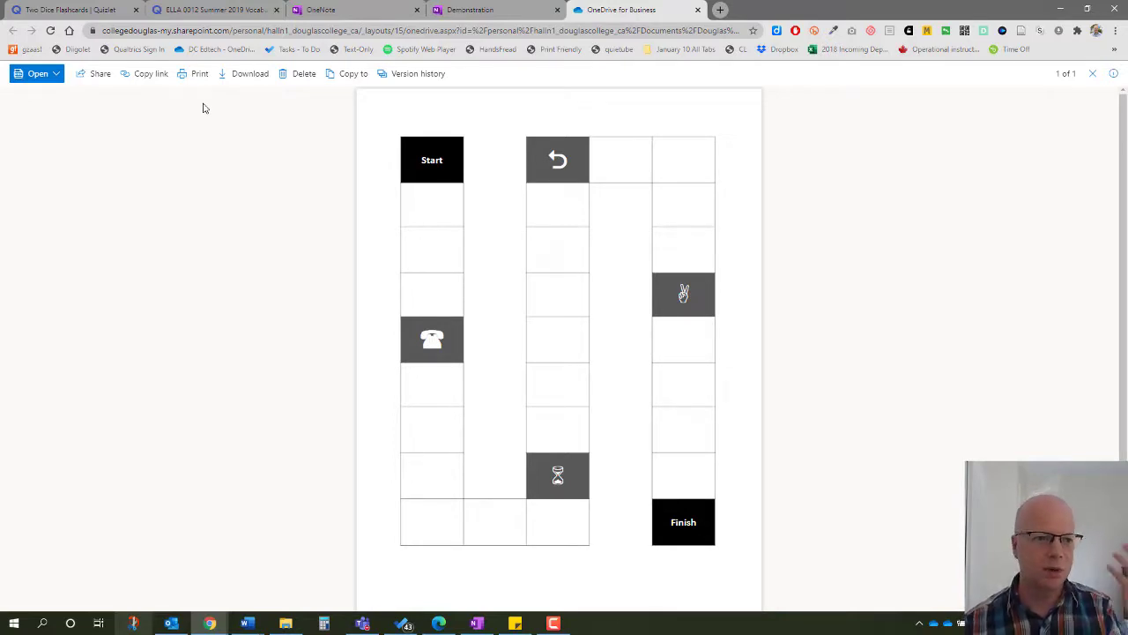
# - Open the Two Dice Quizlet set and advance its cards to card 14 of 84, '3+5'
pyautogui.click(53, 13)
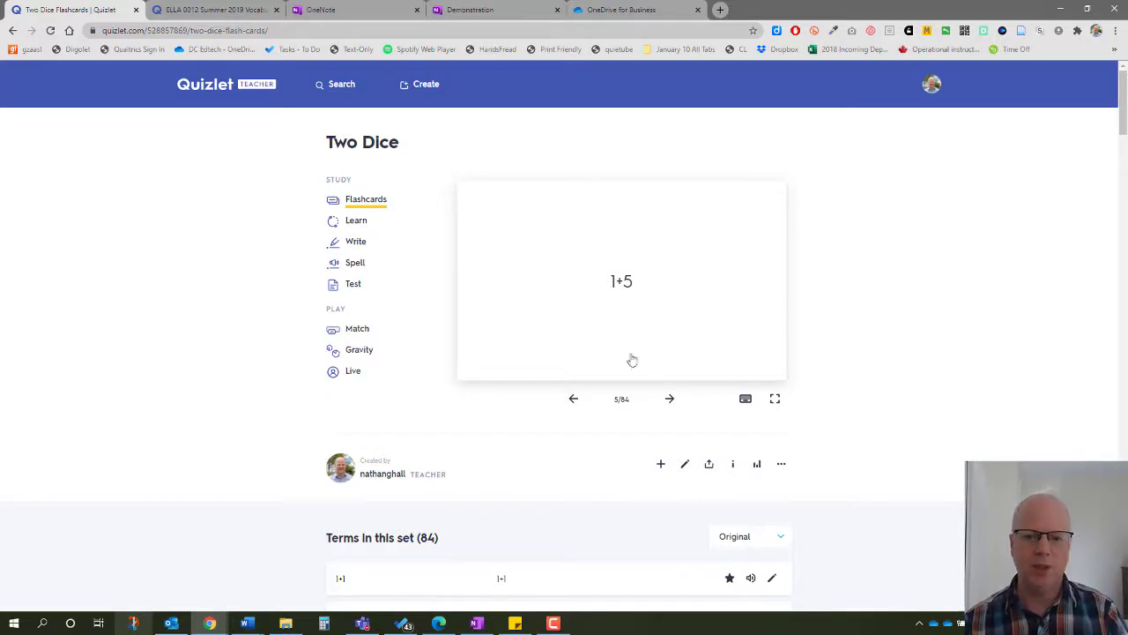
pyautogui.click(673, 403)
pyautogui.click(673, 403)
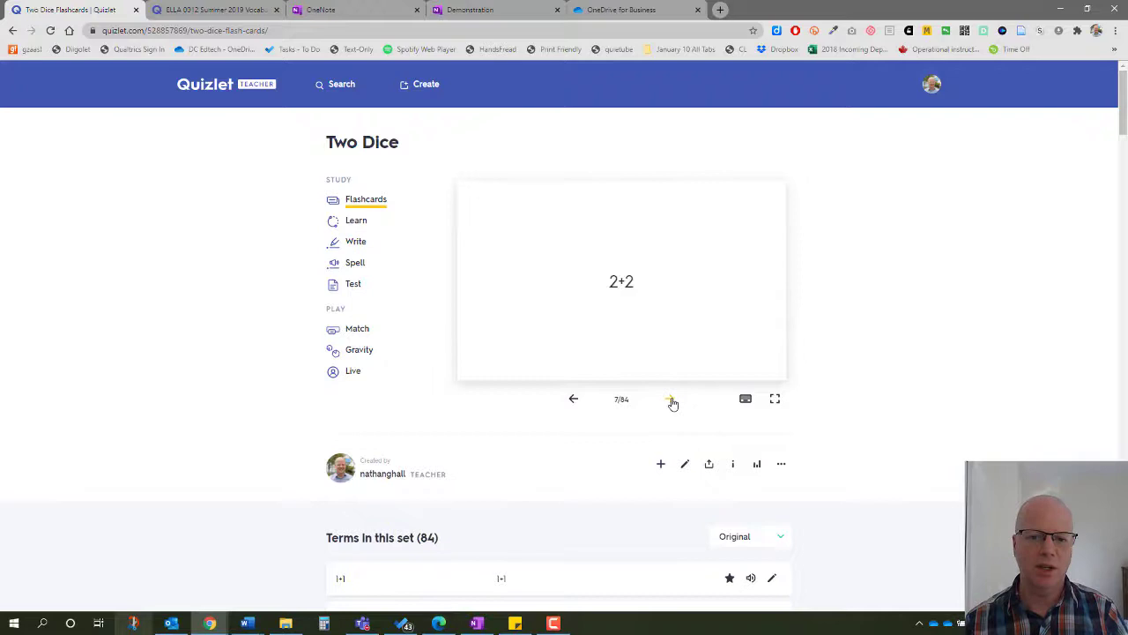
pyautogui.click(672, 403)
pyautogui.click(673, 402)
pyautogui.click(673, 403)
pyautogui.click(673, 403)
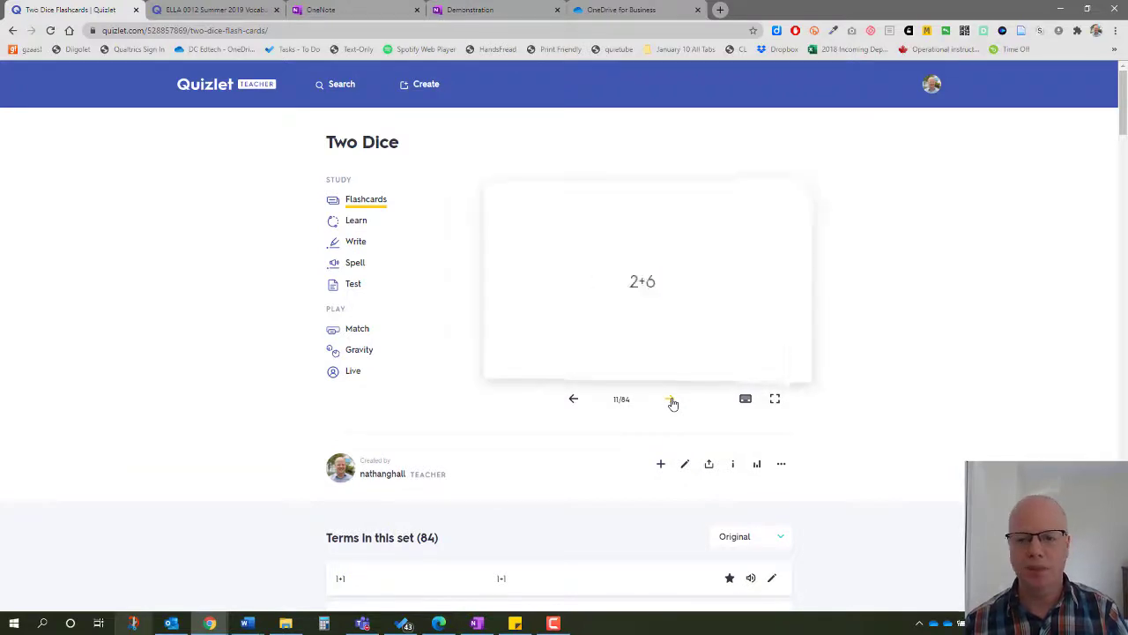
pyautogui.click(673, 403)
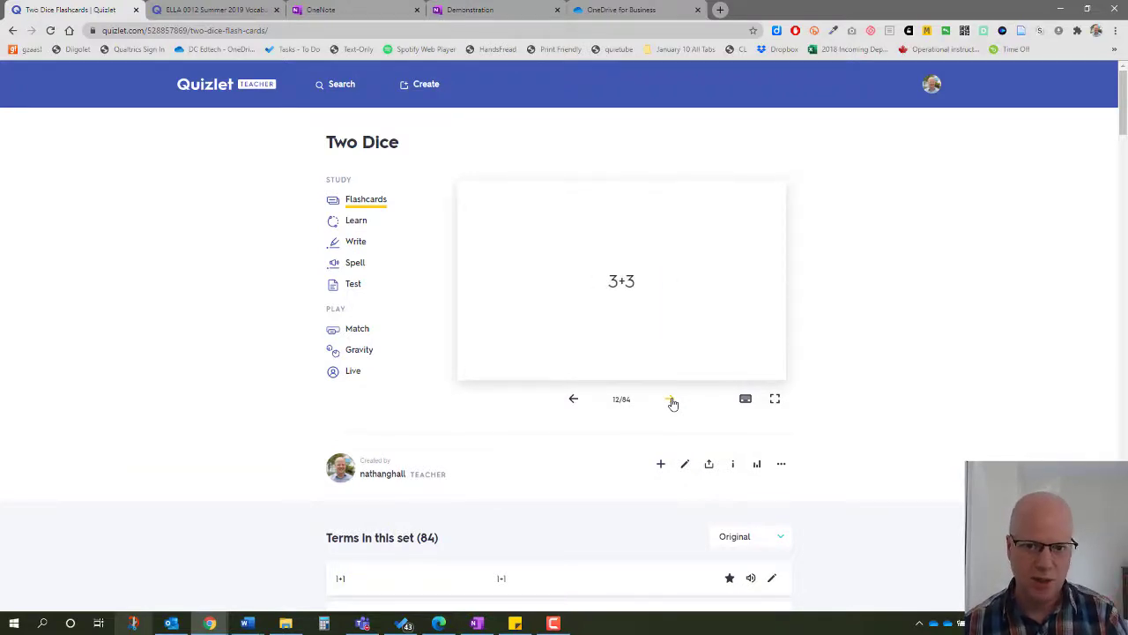
pyautogui.click(673, 403)
pyautogui.click(673, 403)
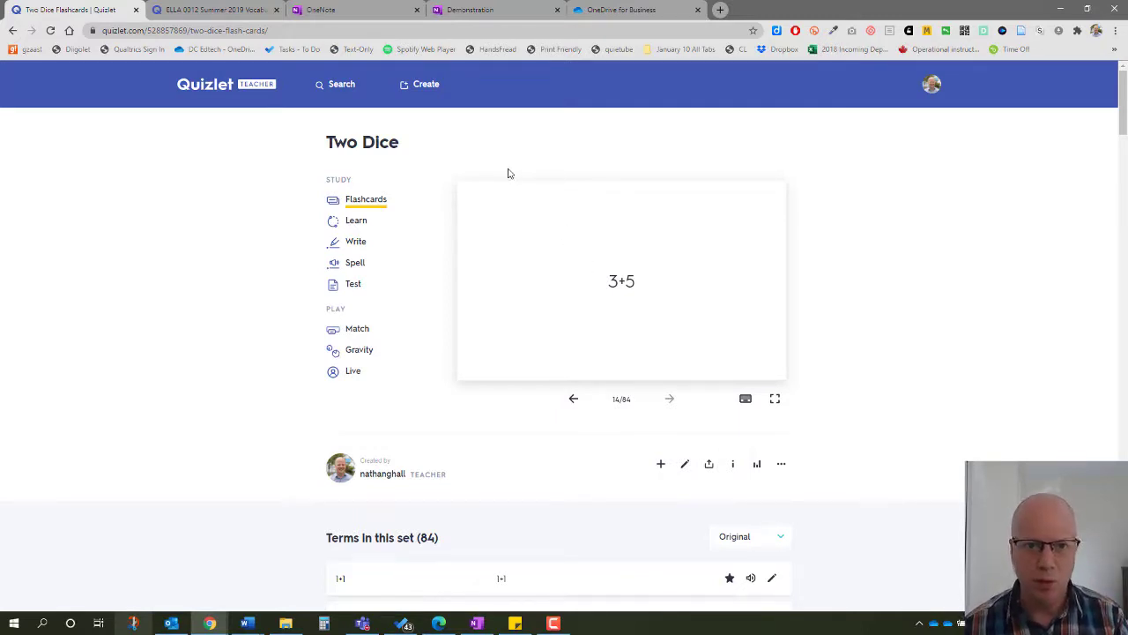
# - Back on the Board Game Example page, flip the embedded dice cards to card 64 of 84, '1+3'
pyautogui.click(493, 9)
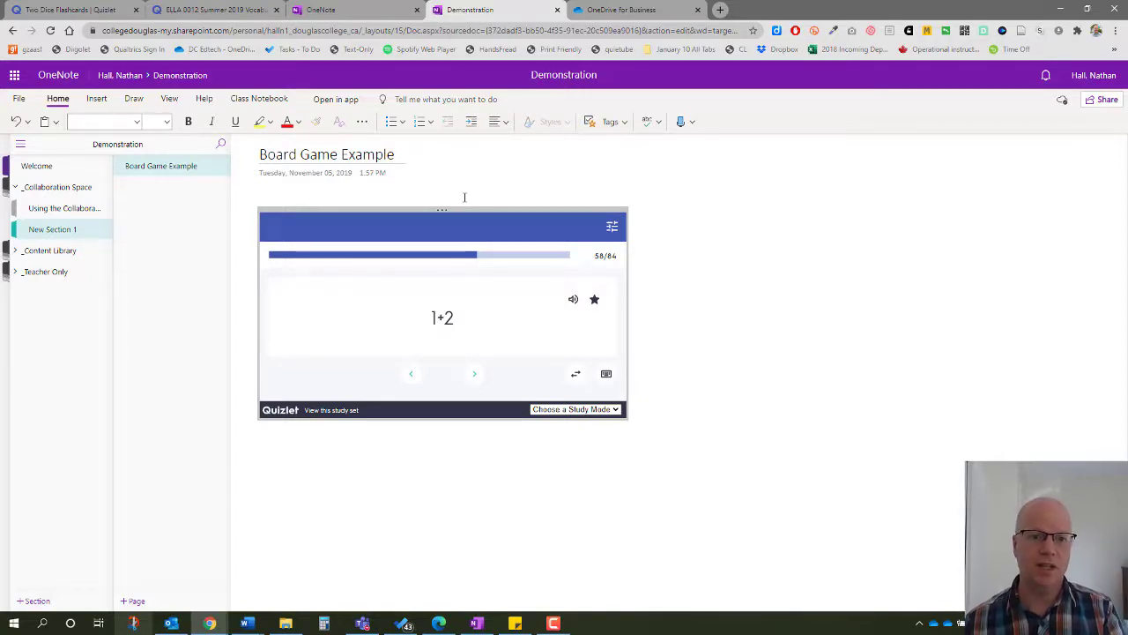
pyautogui.click(474, 374)
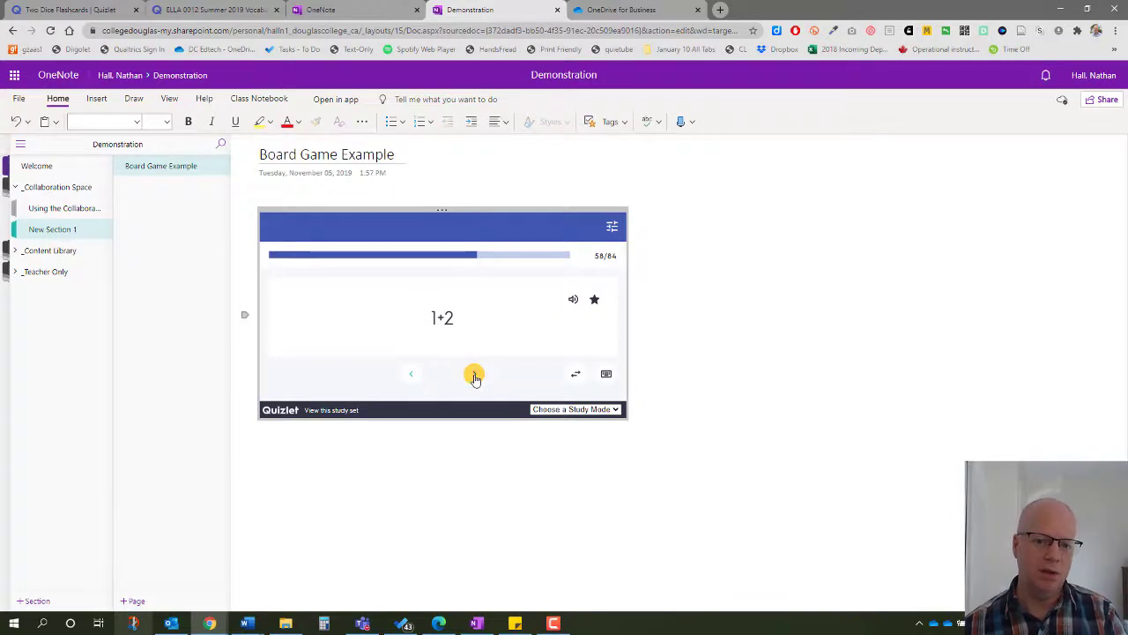
pyautogui.click(474, 373)
pyautogui.click(474, 374)
pyautogui.click(474, 374)
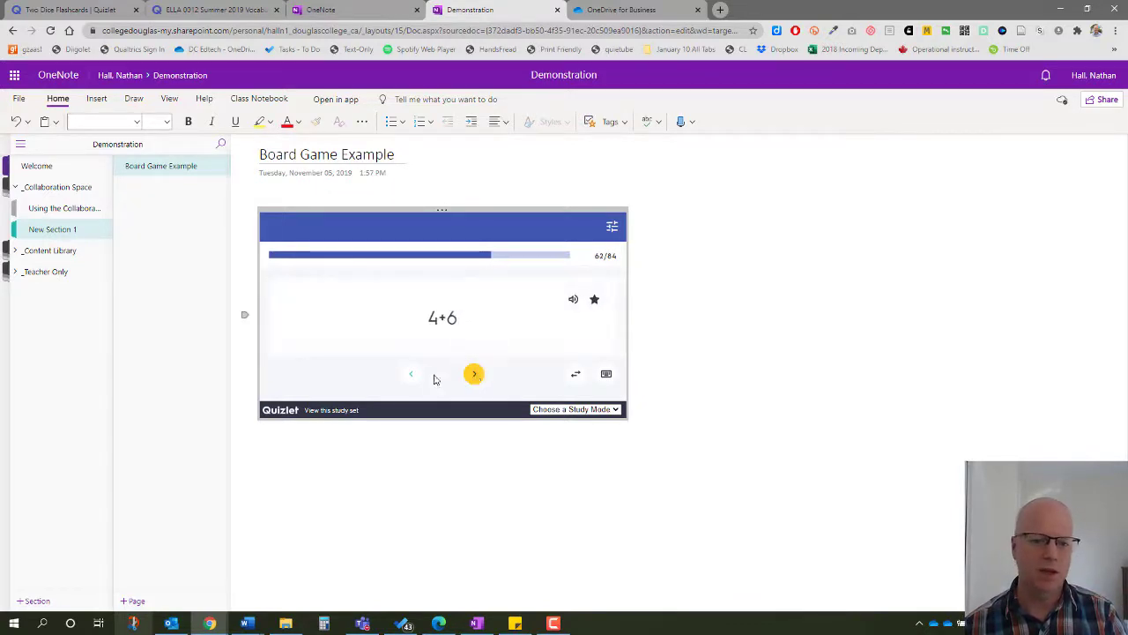
pyautogui.click(412, 374)
pyautogui.click(411, 374)
pyautogui.click(474, 374)
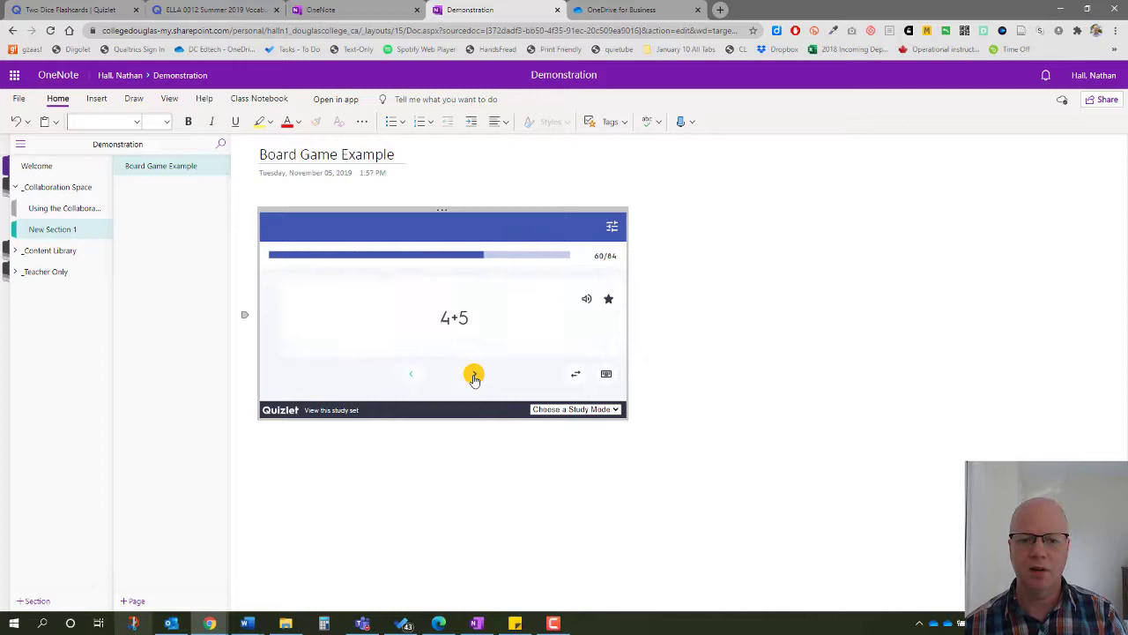
pyautogui.click(474, 374)
pyautogui.click(474, 373)
pyautogui.click(475, 374)
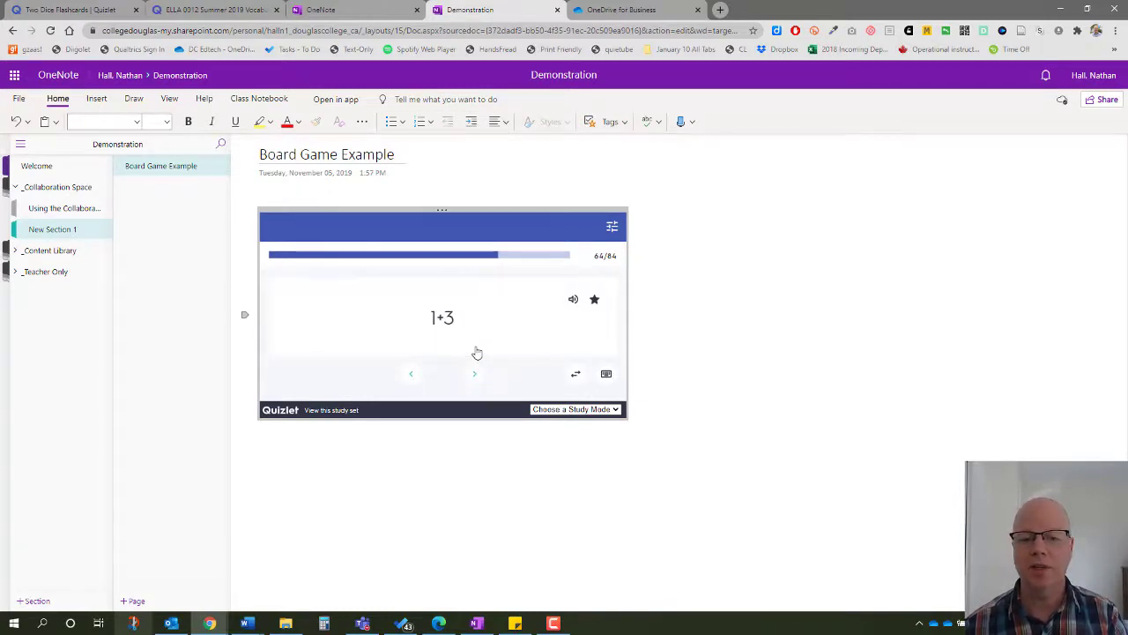
pyautogui.click(475, 373)
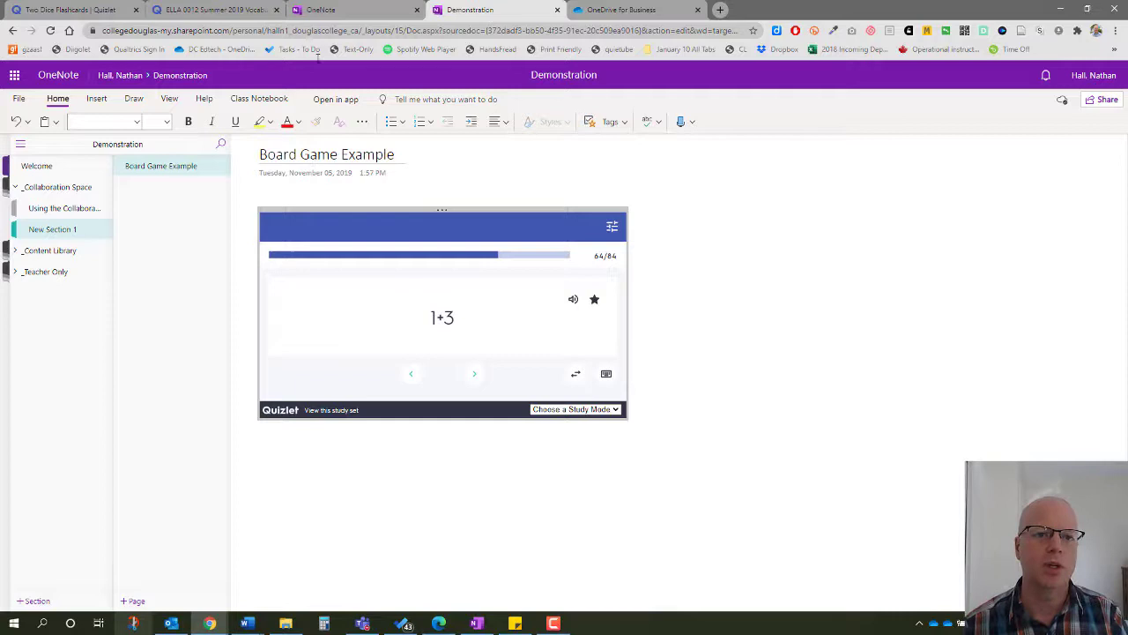
# - Copy the ELLA 0012 Summer 2019 Vocabulary Review Game 1 share link, then return to OneNote
pyautogui.click(220, 11)
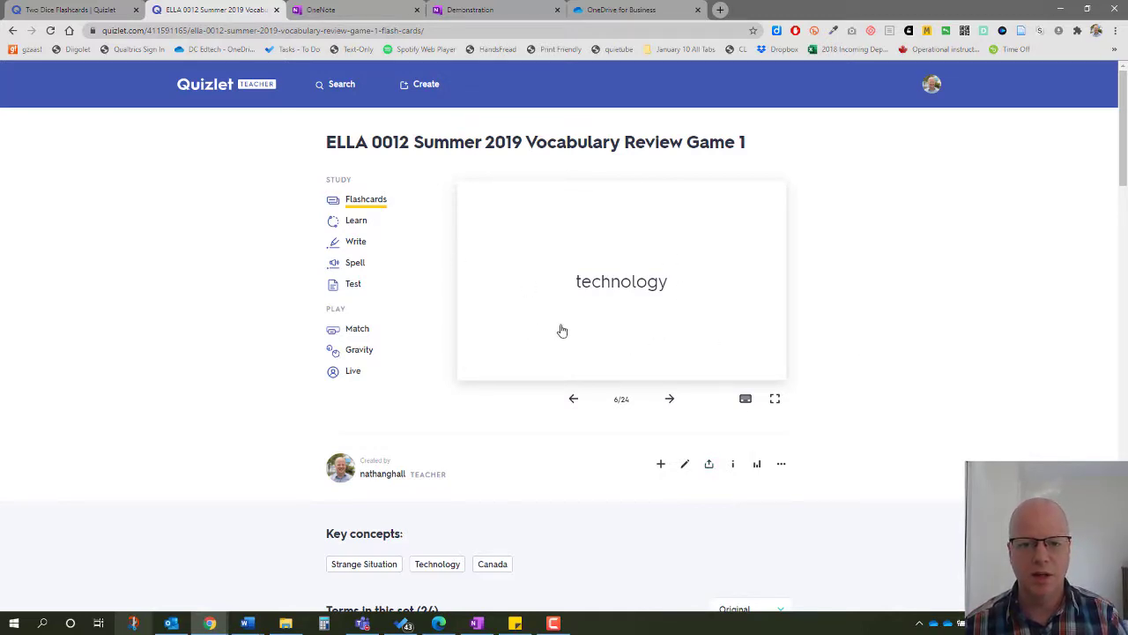
pyautogui.click(709, 469)
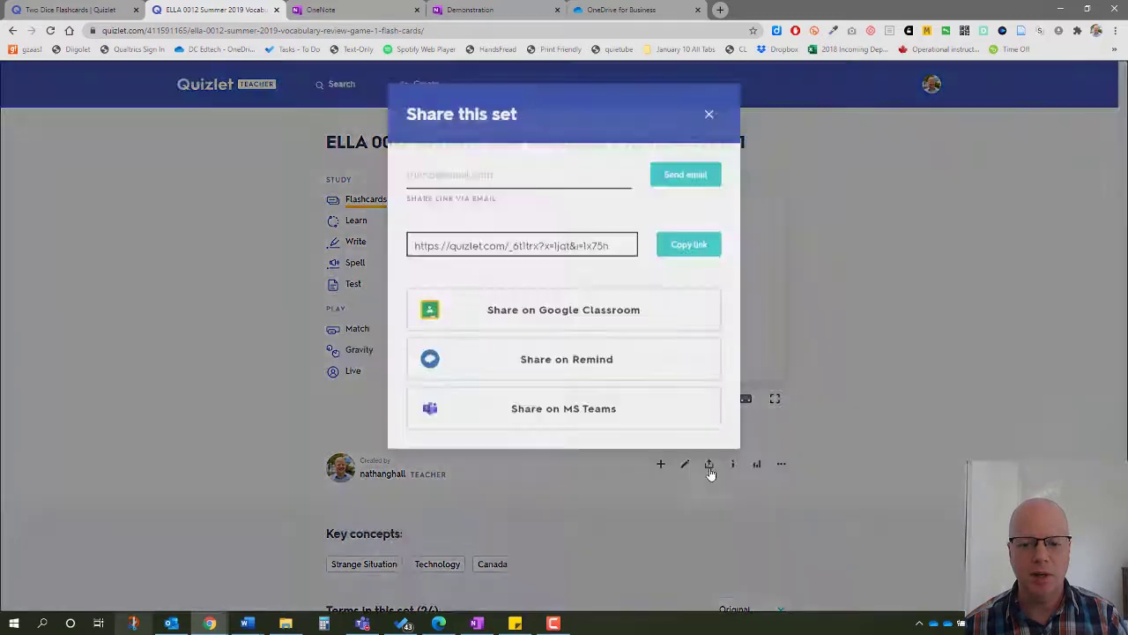
pyautogui.click(688, 253)
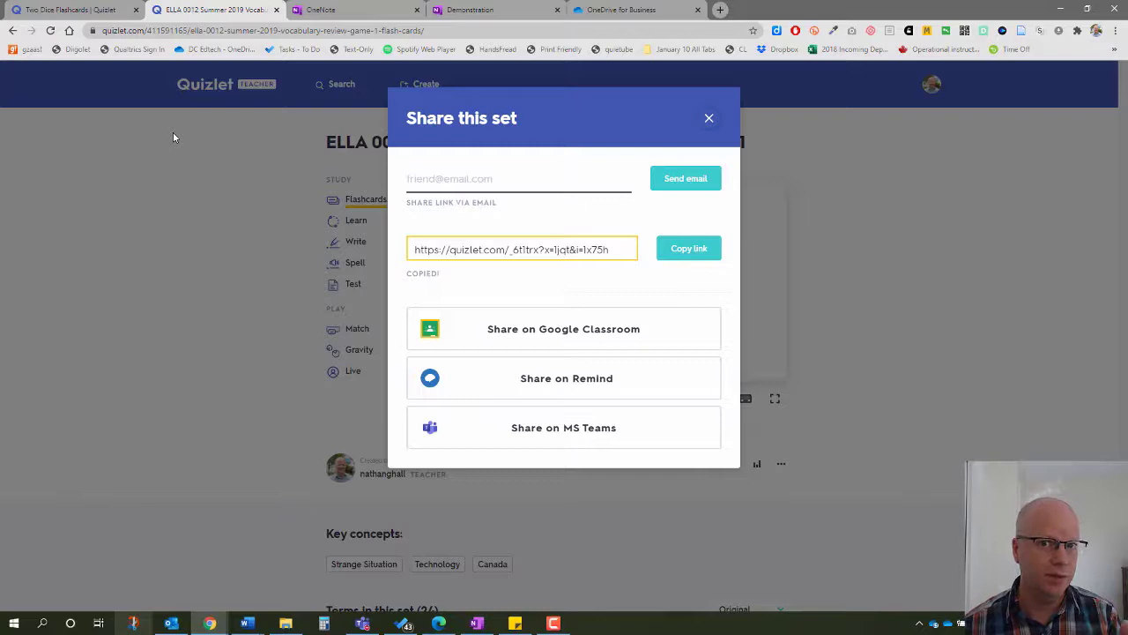
pyautogui.click(470, 10)
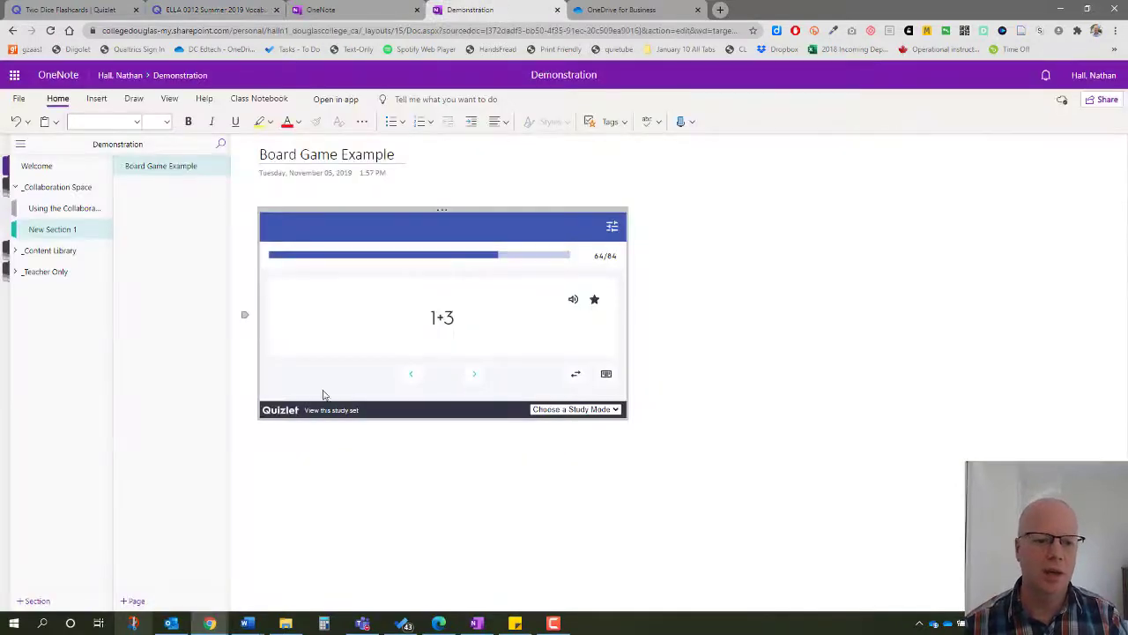
# - Paste the ELLA set's link below the dice deck so it embeds as flashcards
pyautogui.click(283, 438)
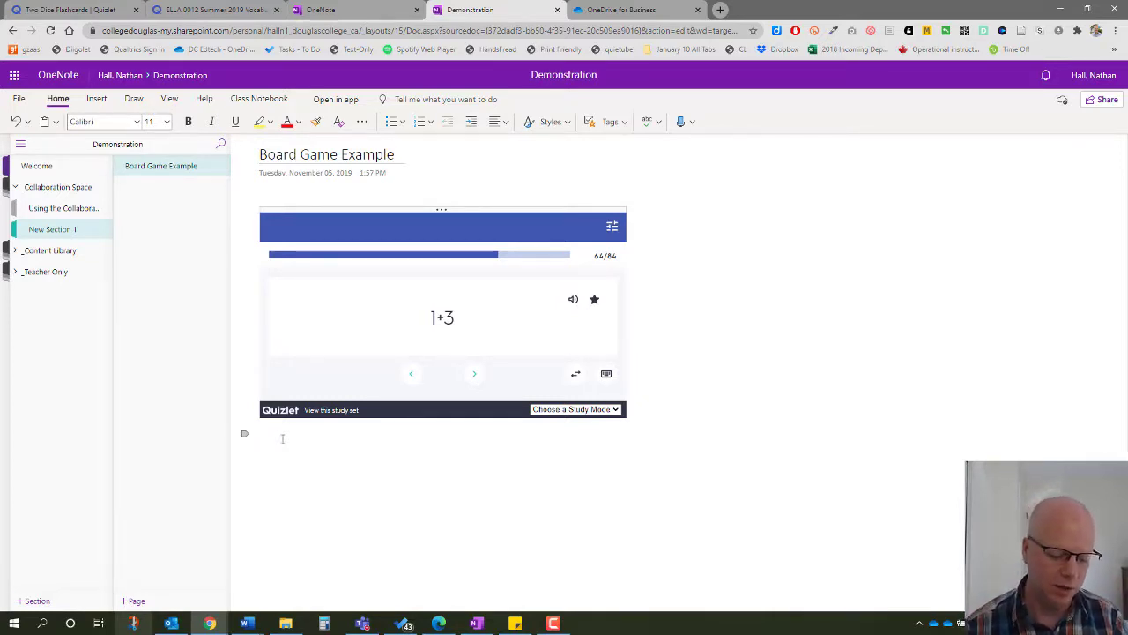
pyautogui.hotkey('ctrl', 'v')
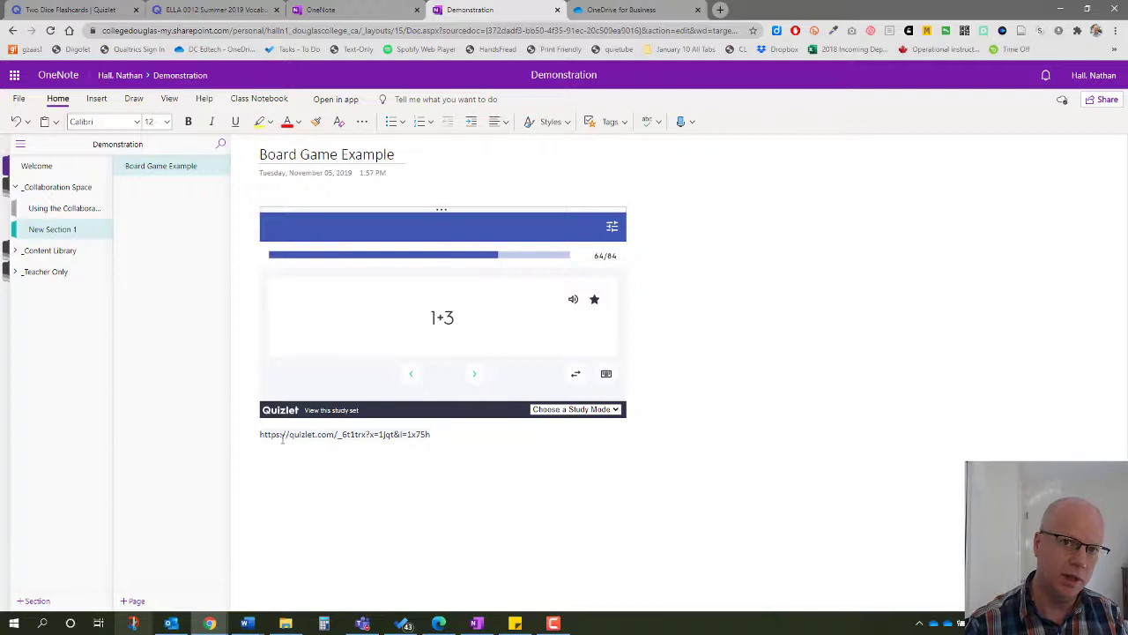
pyautogui.press('space')
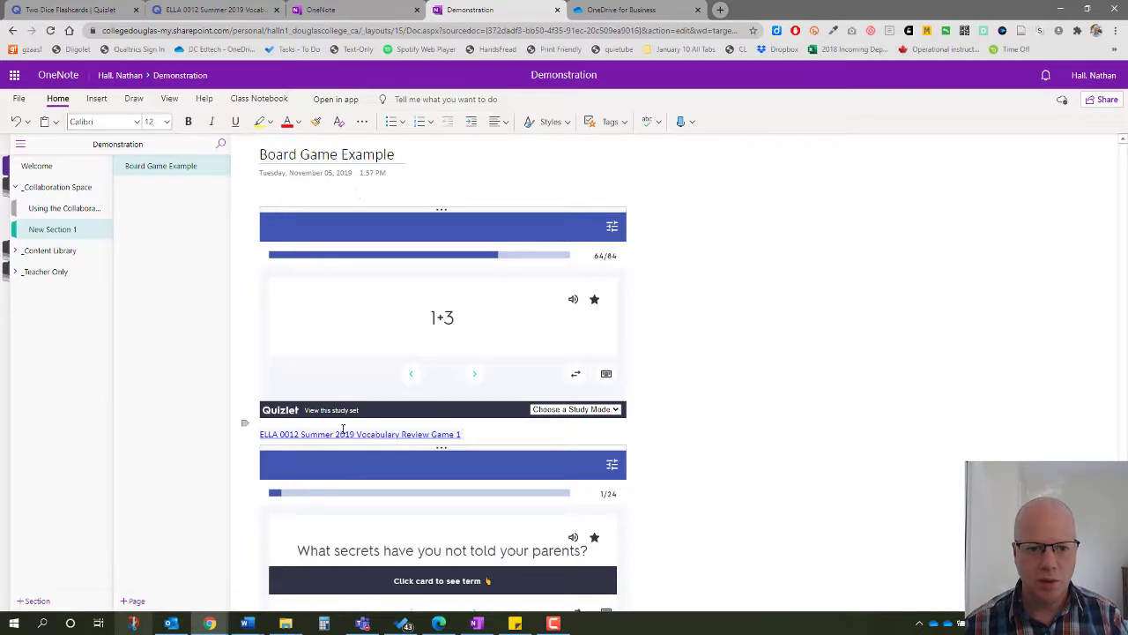
# - Delete the leftover ELLA 0012 link title text above the new embed
pyautogui.click(493, 432)
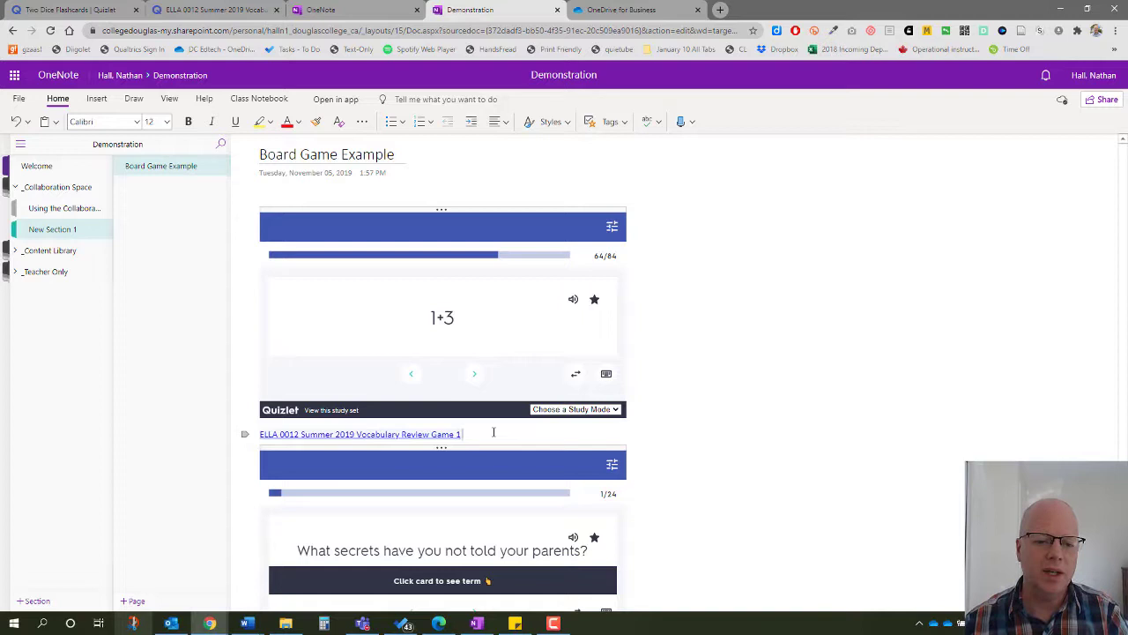
pyautogui.moveTo(491, 433); pyautogui.dragTo(253, 432)
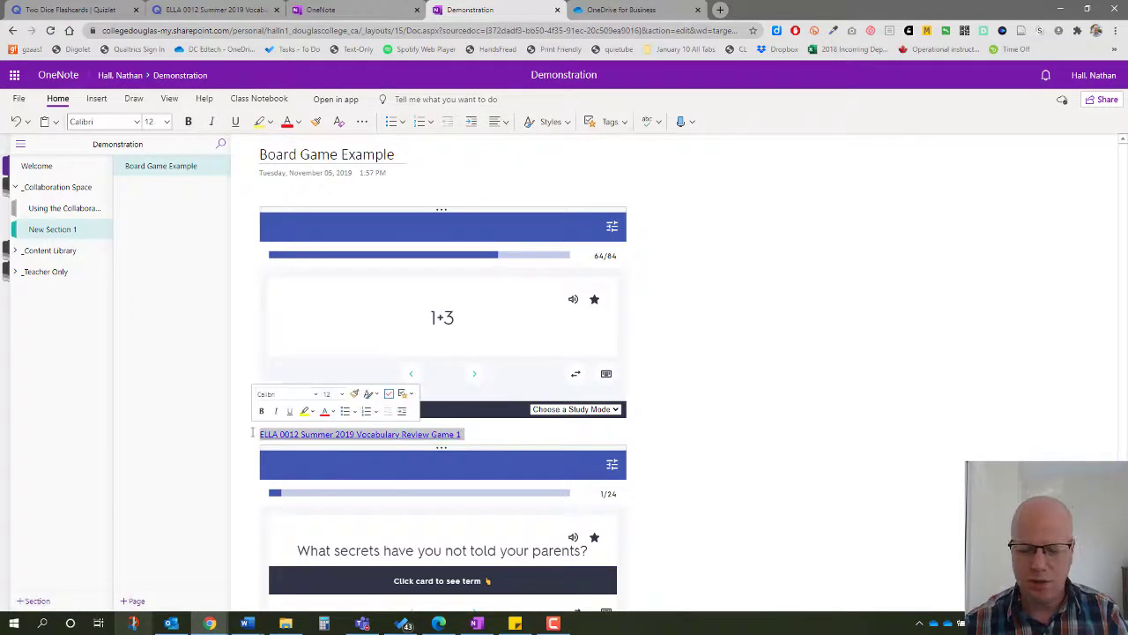
pyautogui.press('Delete')
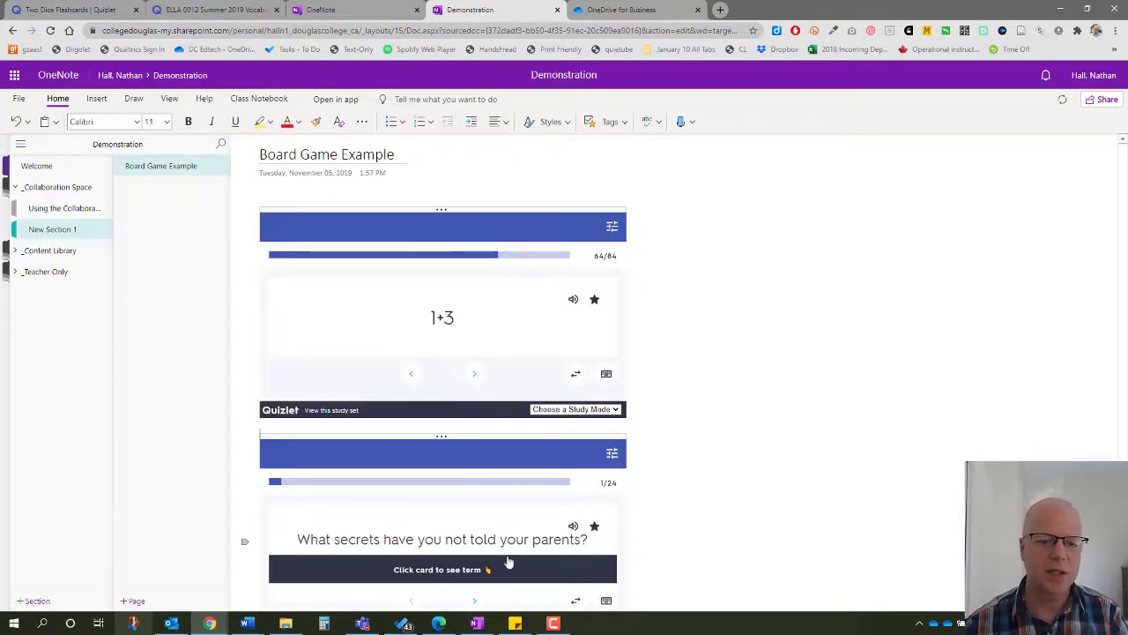
# - Advance the ELLA deck to card 3 of 24, the dinner-with-friends question, briefly flipping to its term
pyautogui.scroll(-1, 675, 397)
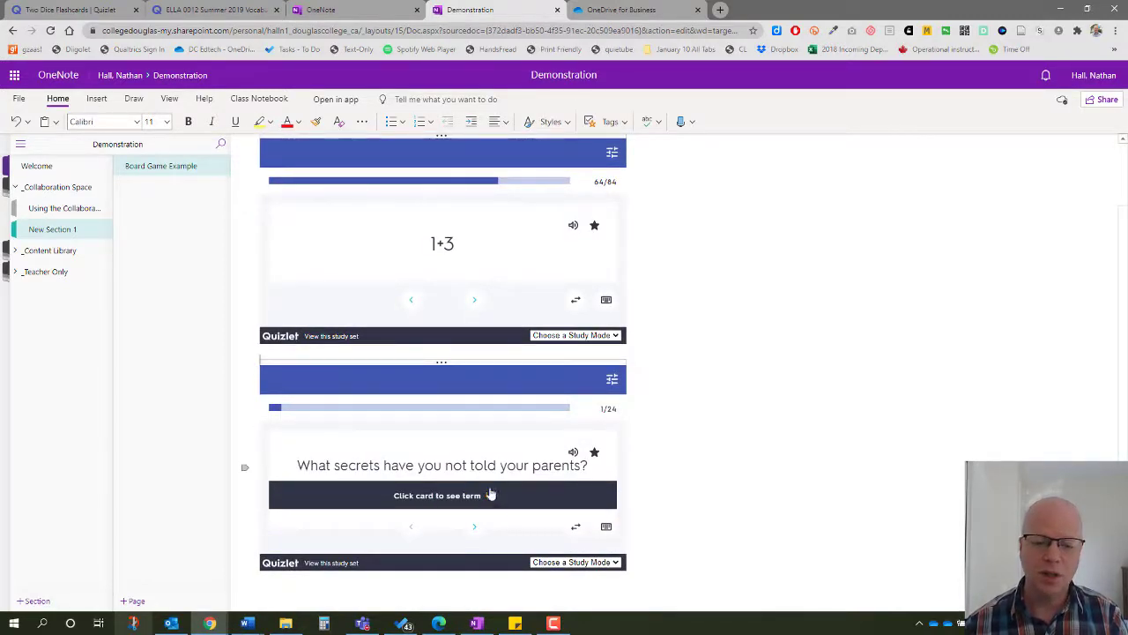
pyautogui.click(474, 526)
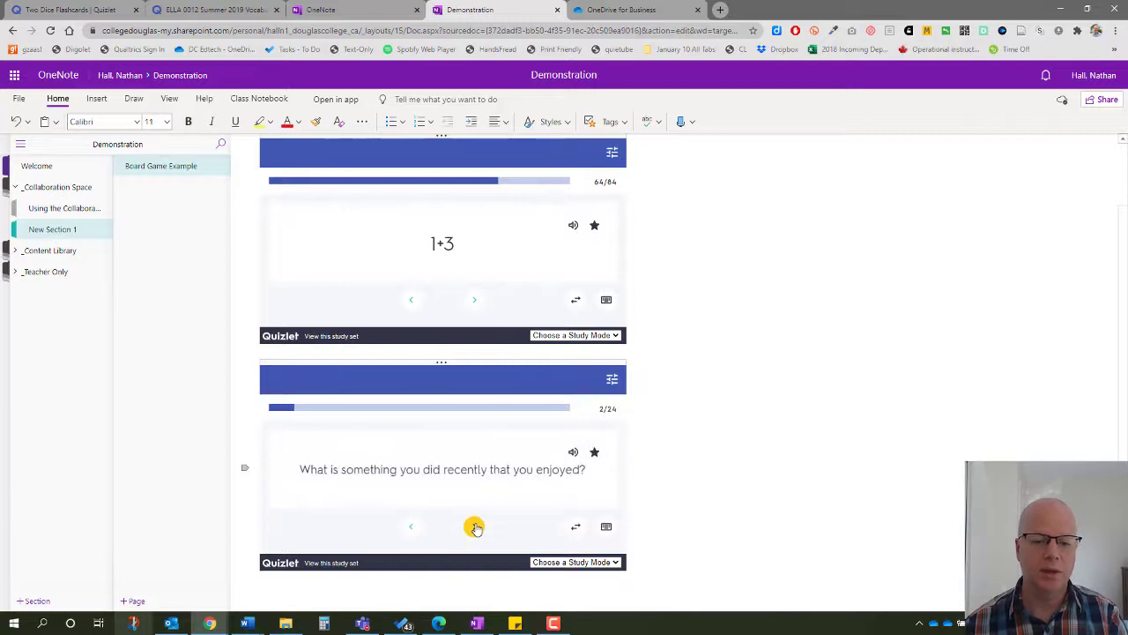
pyautogui.click(474, 527)
pyautogui.click(476, 502)
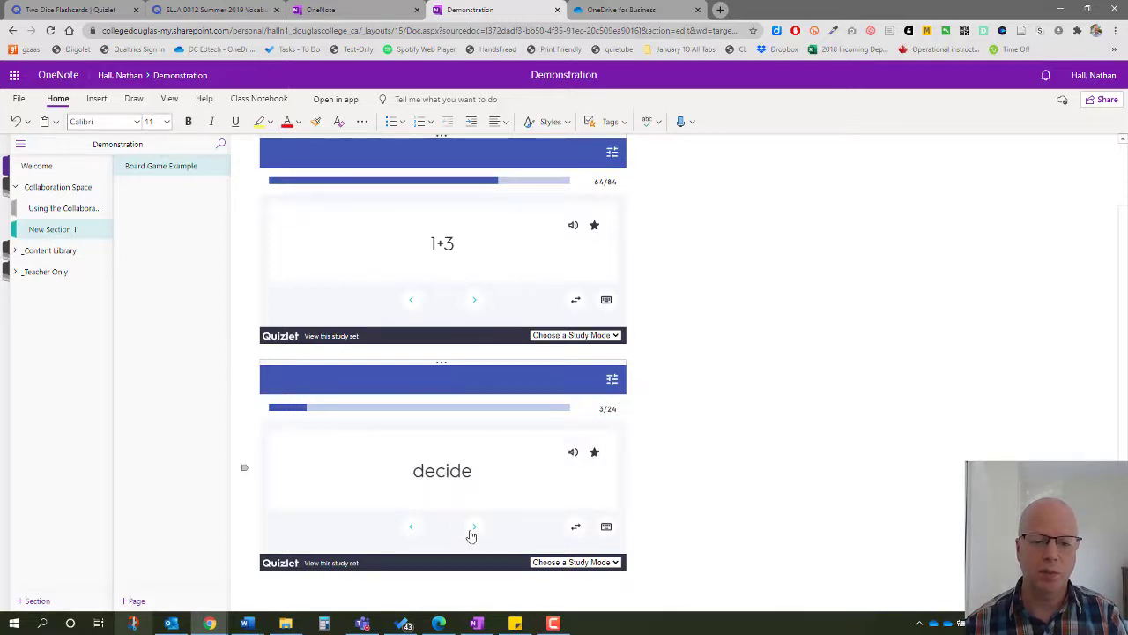
pyautogui.click(479, 498)
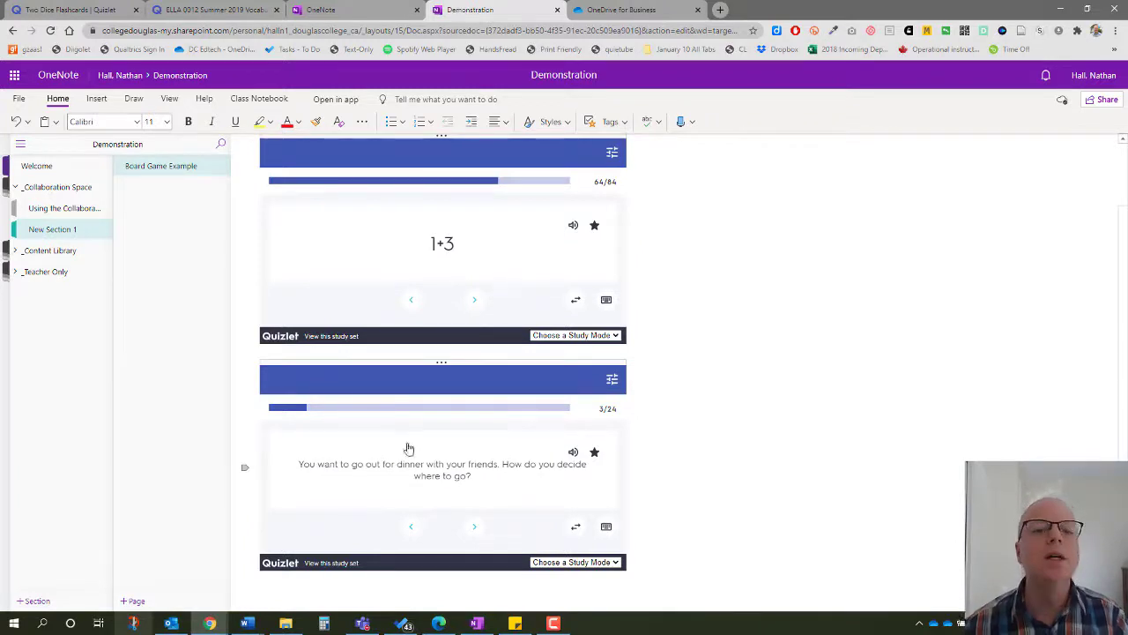
pyautogui.scroll(2, 678, 344)
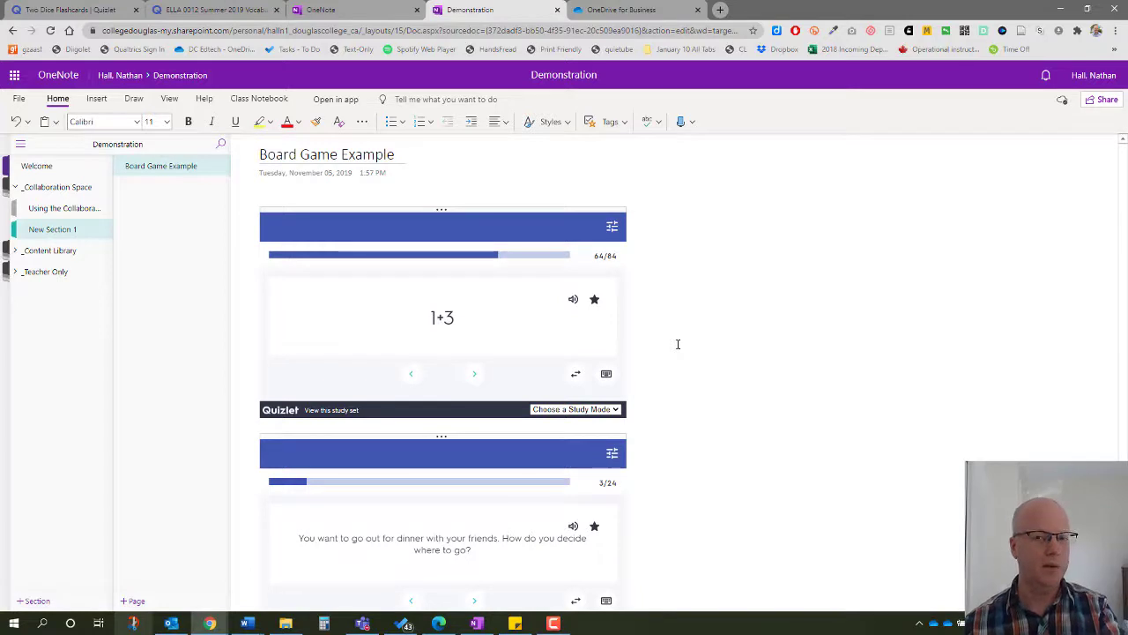
pyautogui.scroll(-2, 678, 344)
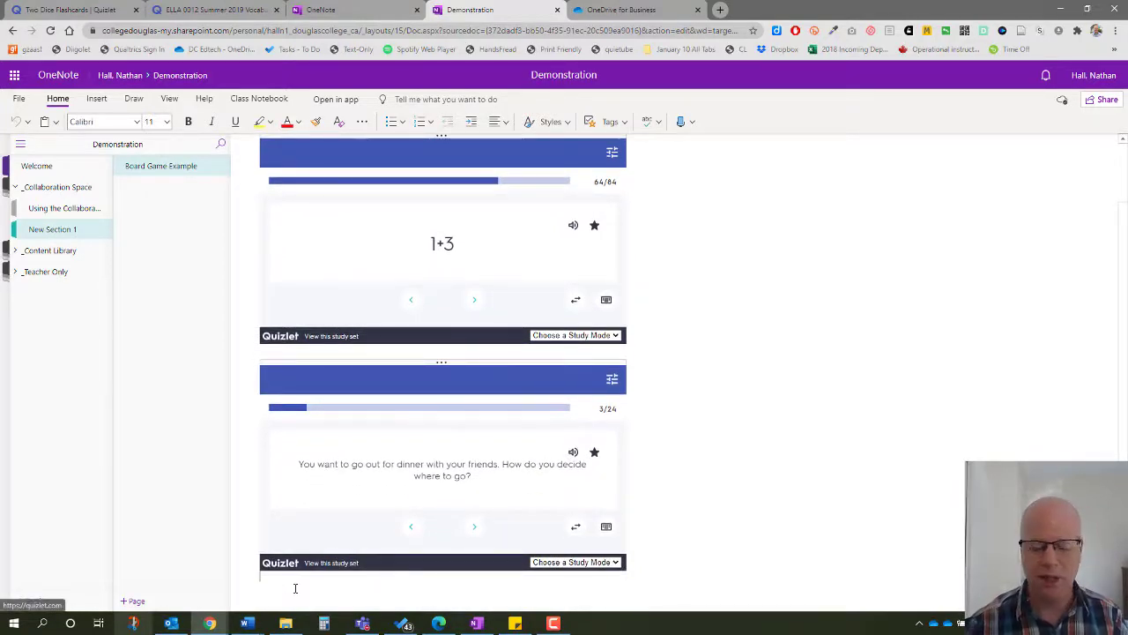
pyautogui.scroll(-1, 295, 588)
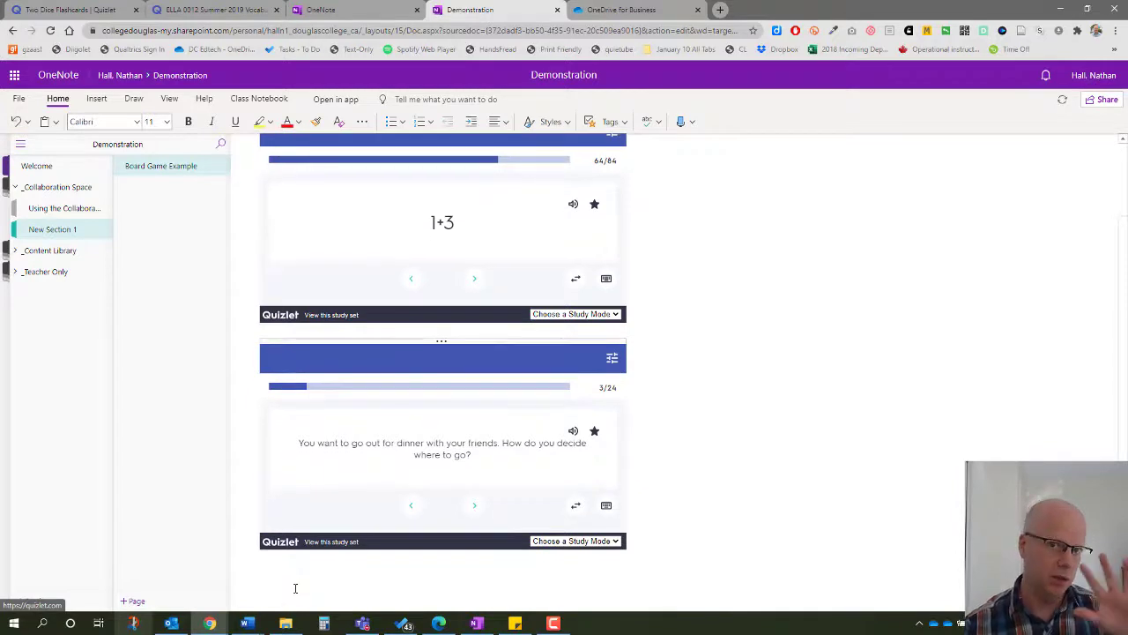
pyautogui.click(295, 588)
pyautogui.scroll(-1, 296, 588)
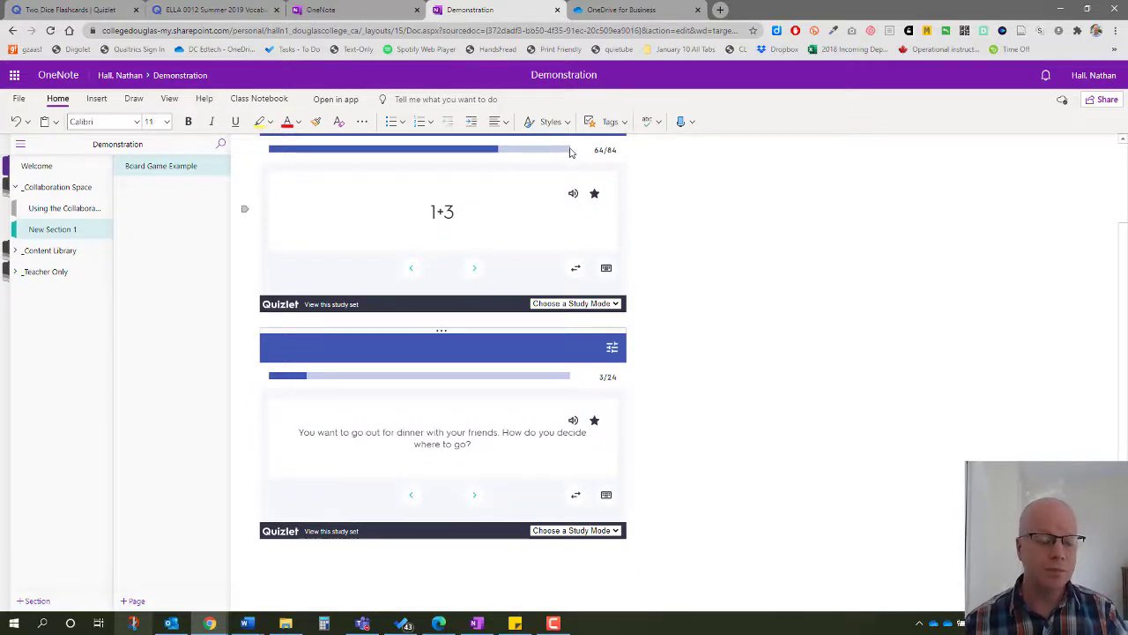
# - Insert Blank Board Game.pdf from Downloads as a file printout below the flashcards
pyautogui.click(621, 10)
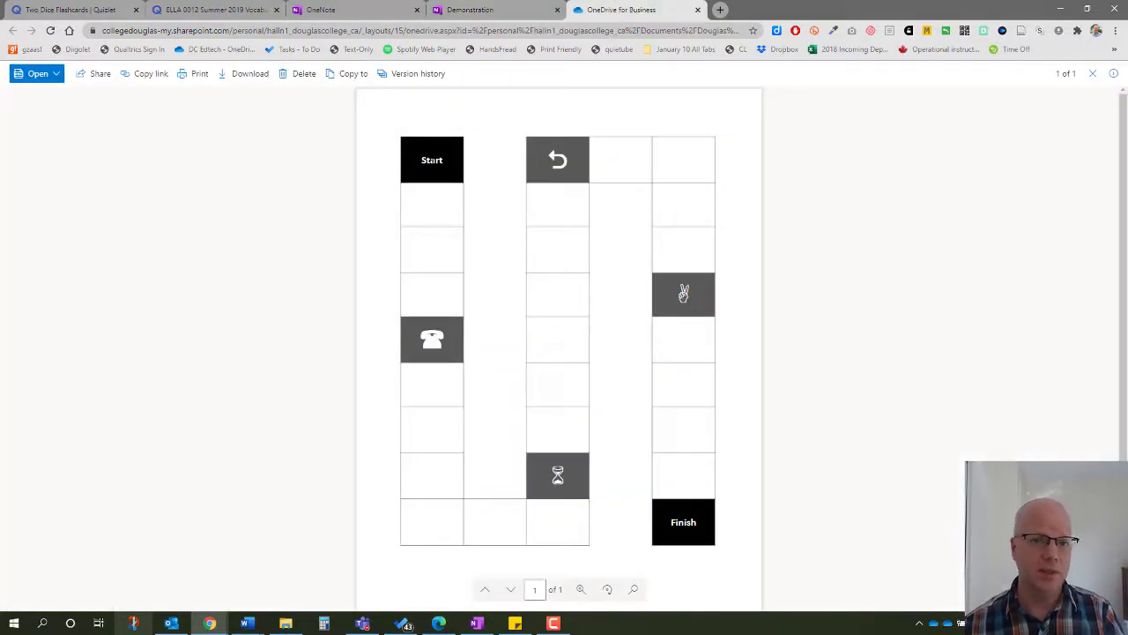
pyautogui.click(476, 10)
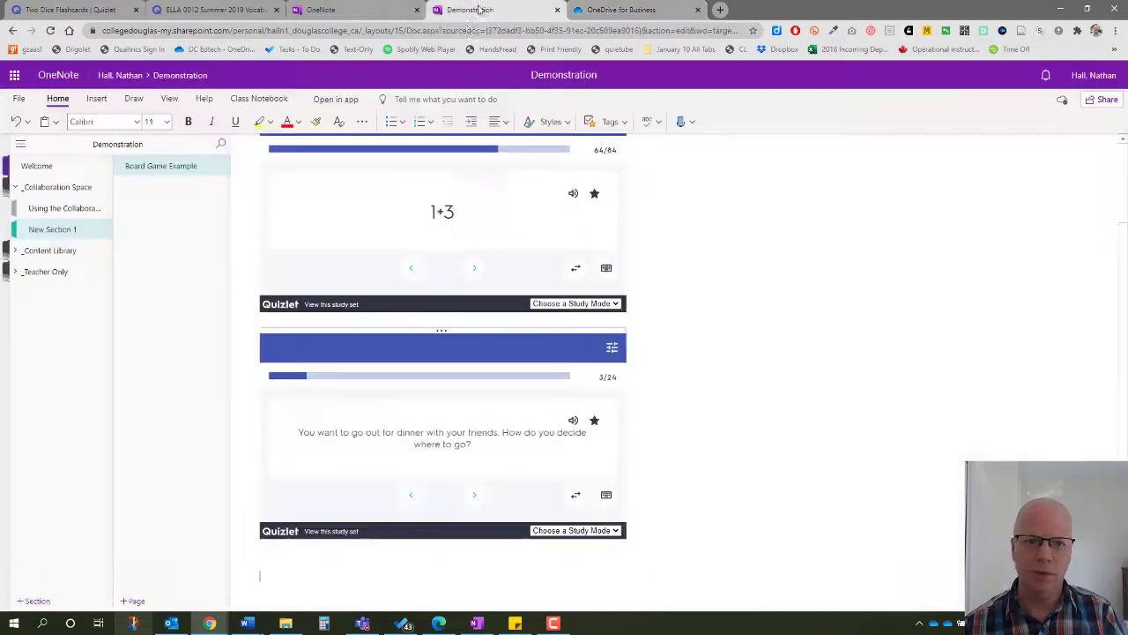
pyautogui.click(97, 99)
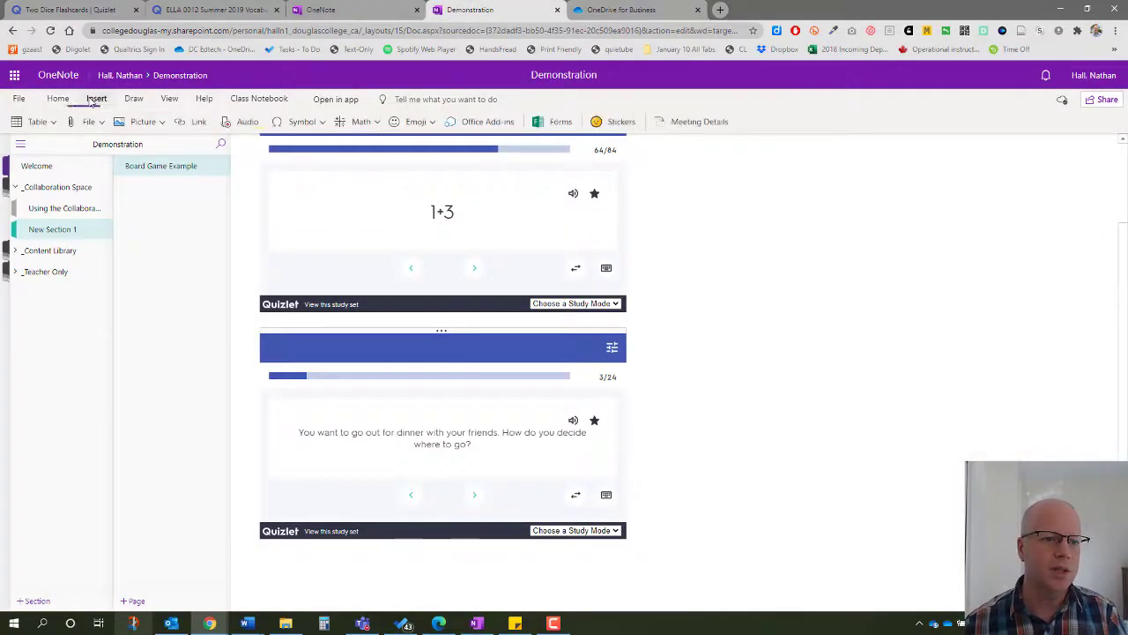
pyautogui.click(90, 122)
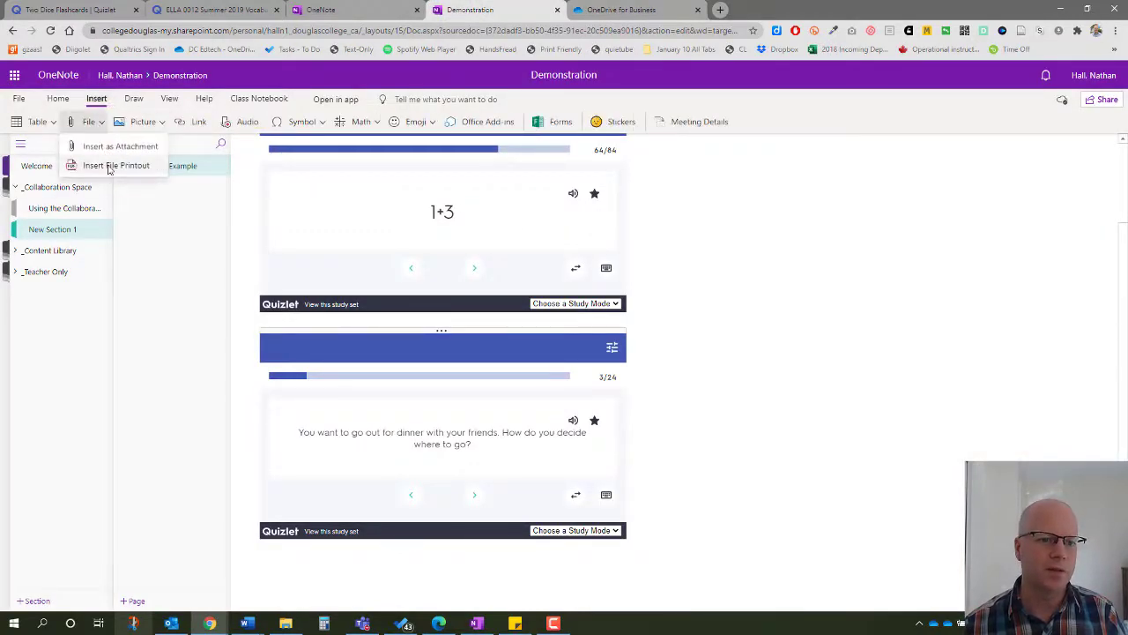
pyautogui.click(110, 164)
pyautogui.click(517, 350)
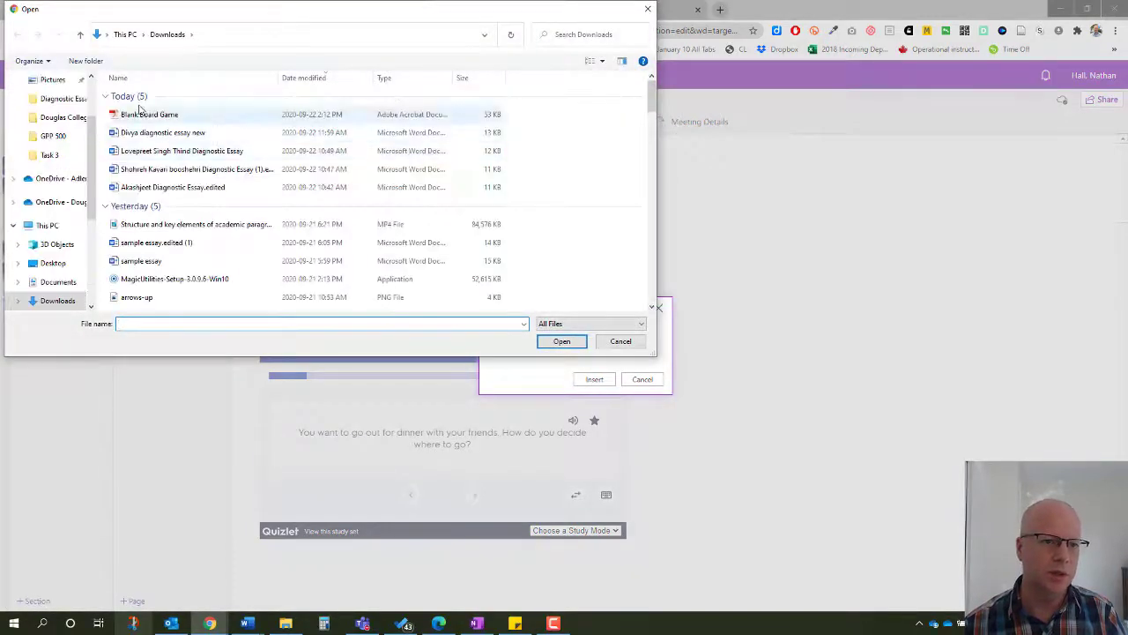
pyautogui.click(135, 116)
pyautogui.click(562, 341)
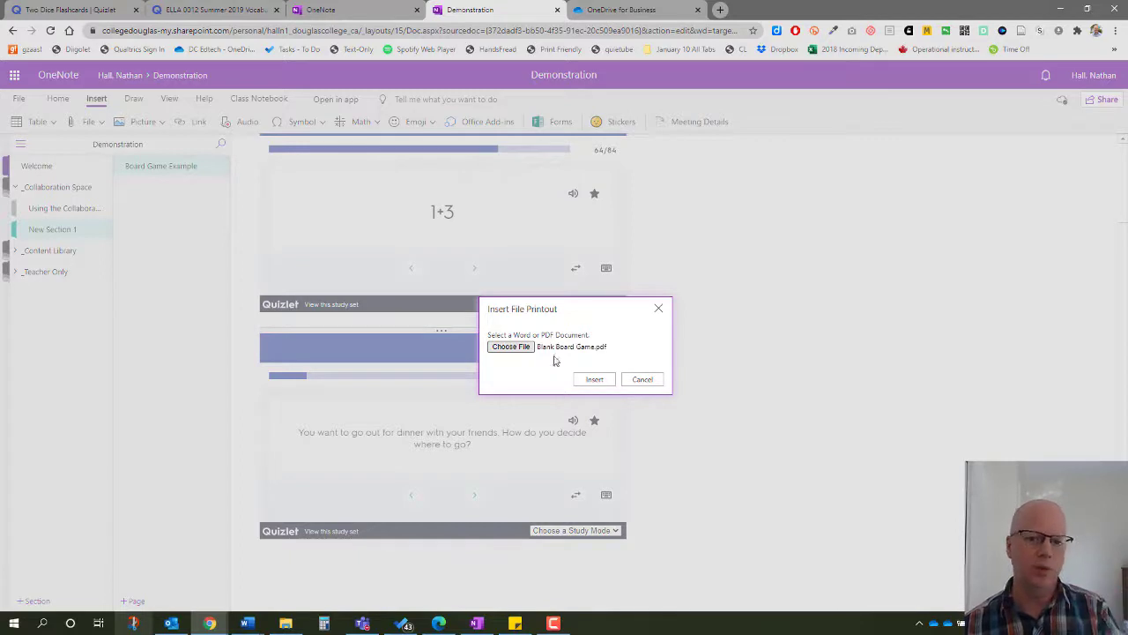
pyautogui.click(594, 379)
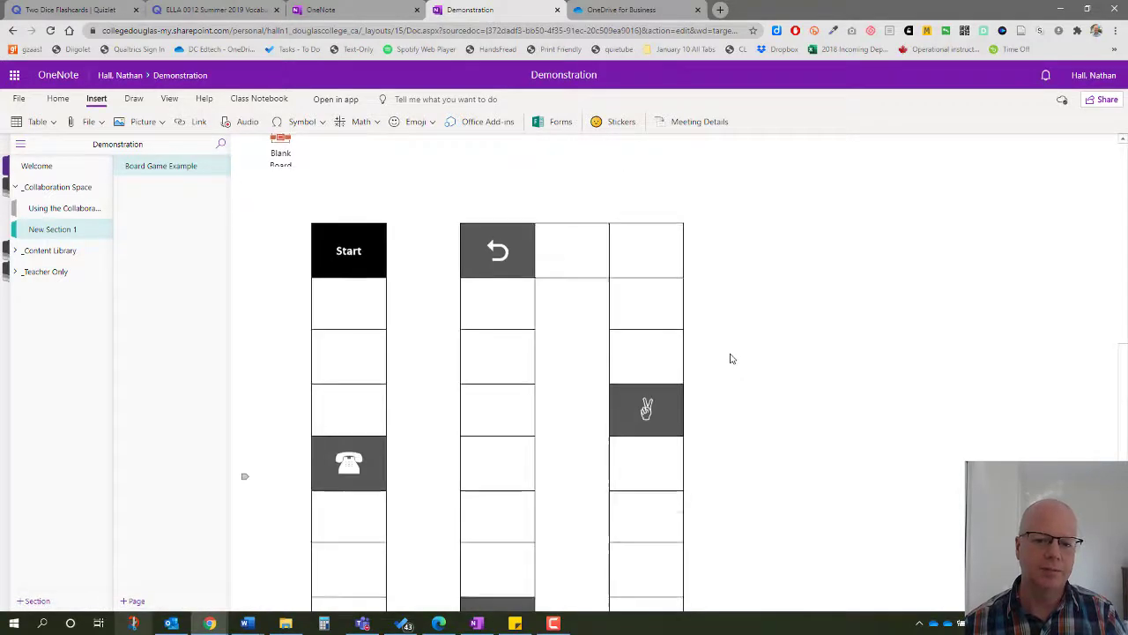
# - Delete the Blank Board Game.pdf attachment icon above the board printout
pyautogui.scroll(3, 723, 352)
pyautogui.click(294, 428)
pyautogui.scroll(-2, 285, 431)
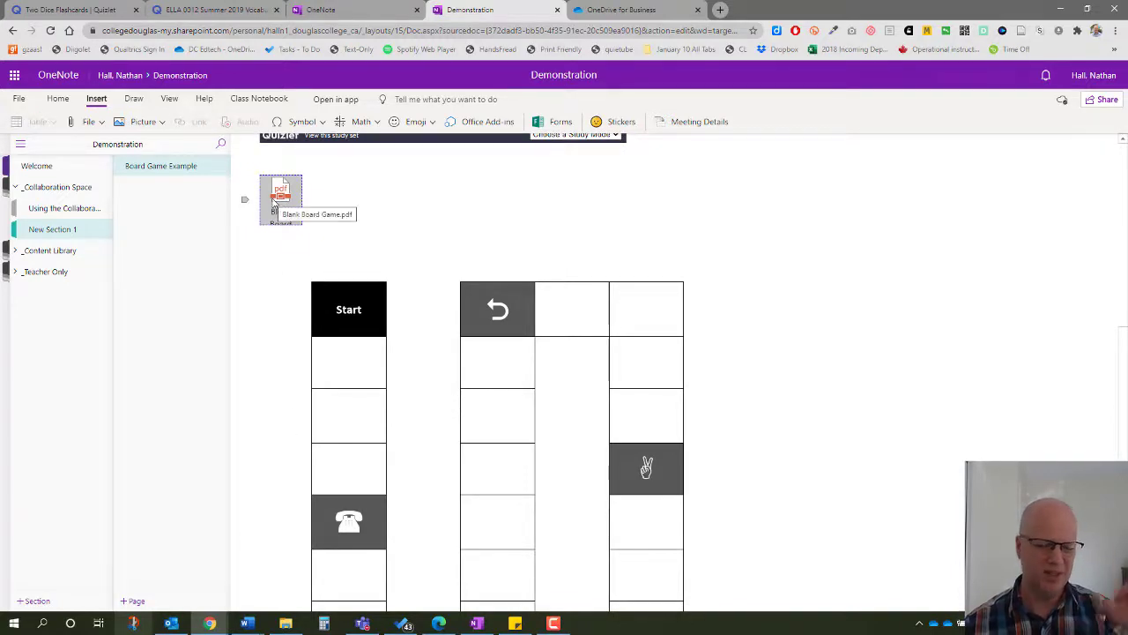
pyautogui.press('Delete')
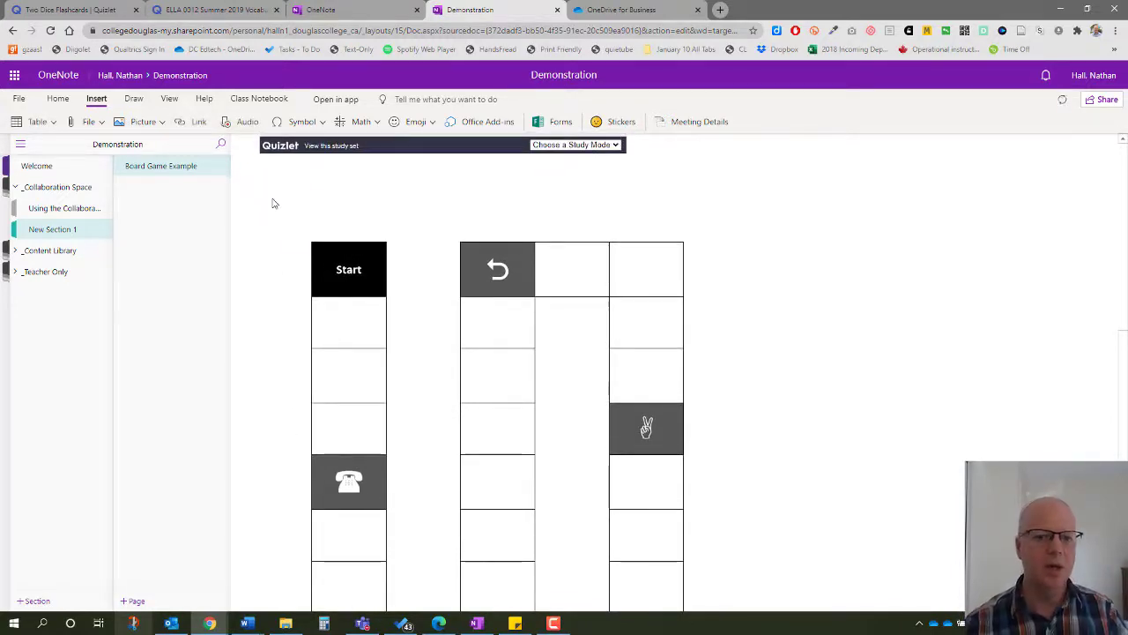
pyautogui.scroll(-10, 535, 328)
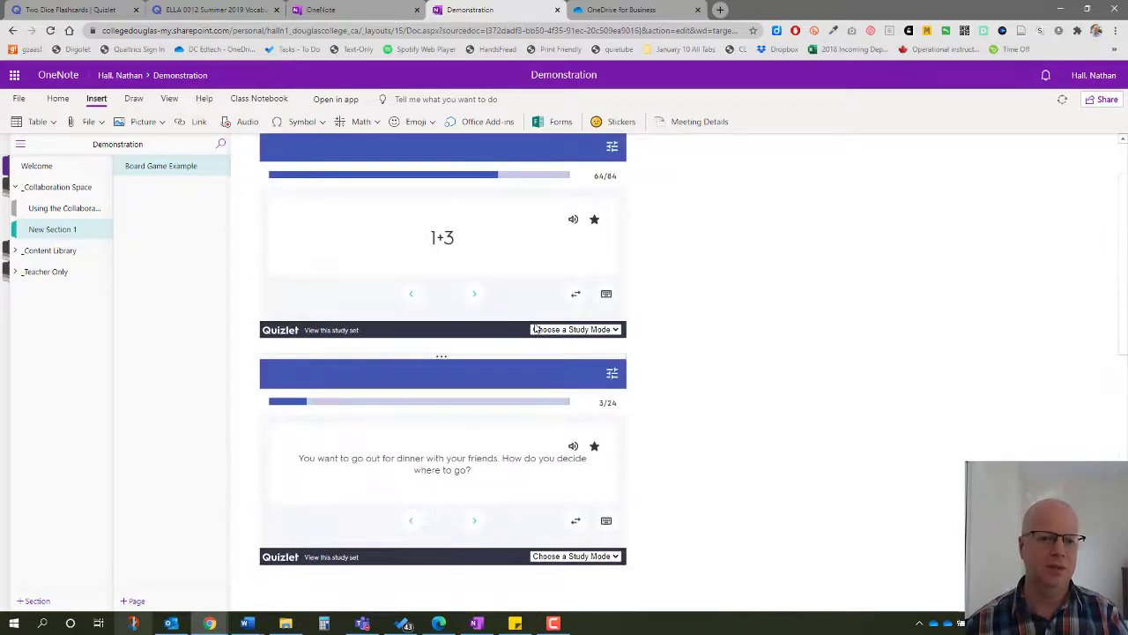
pyautogui.scroll(10, 535, 328)
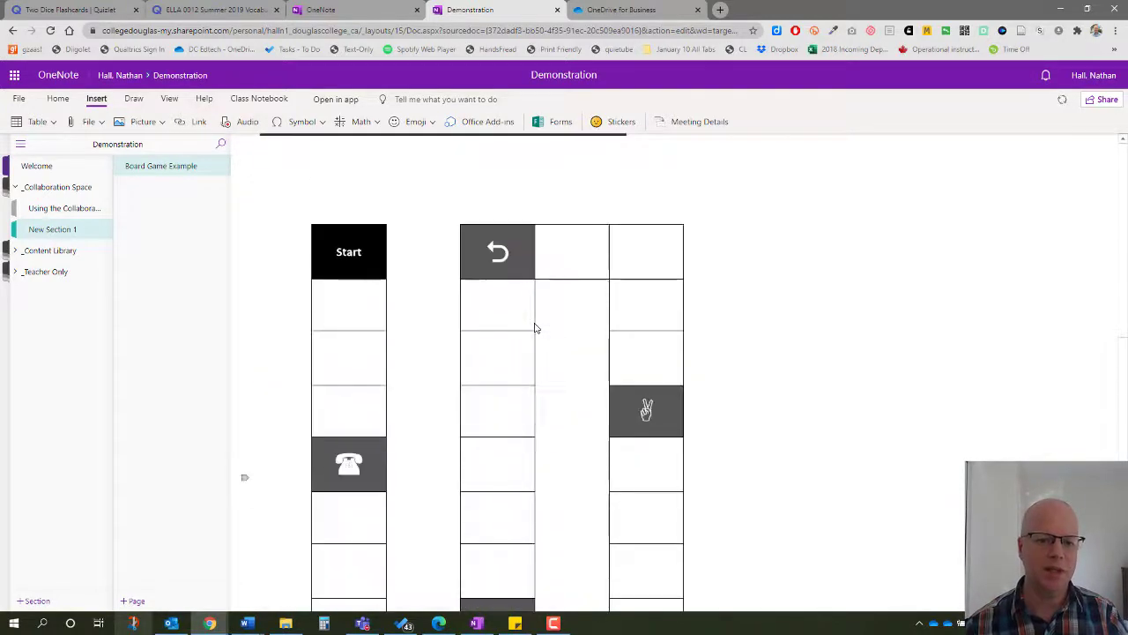
pyautogui.scroll(-2, 535, 328)
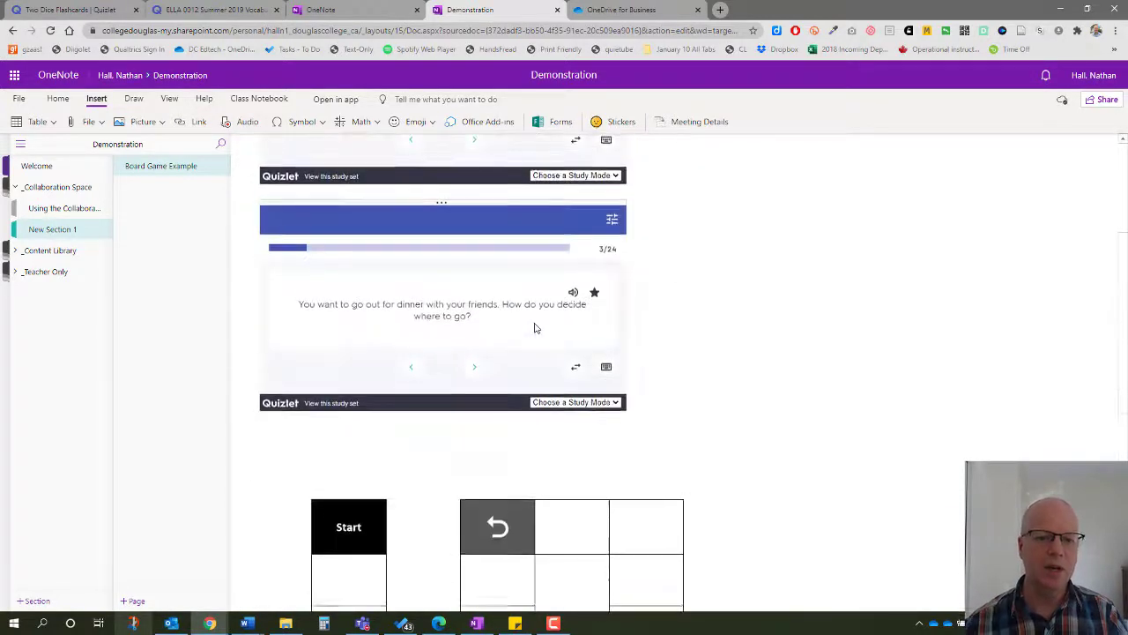
pyautogui.scroll(3, 536, 328)
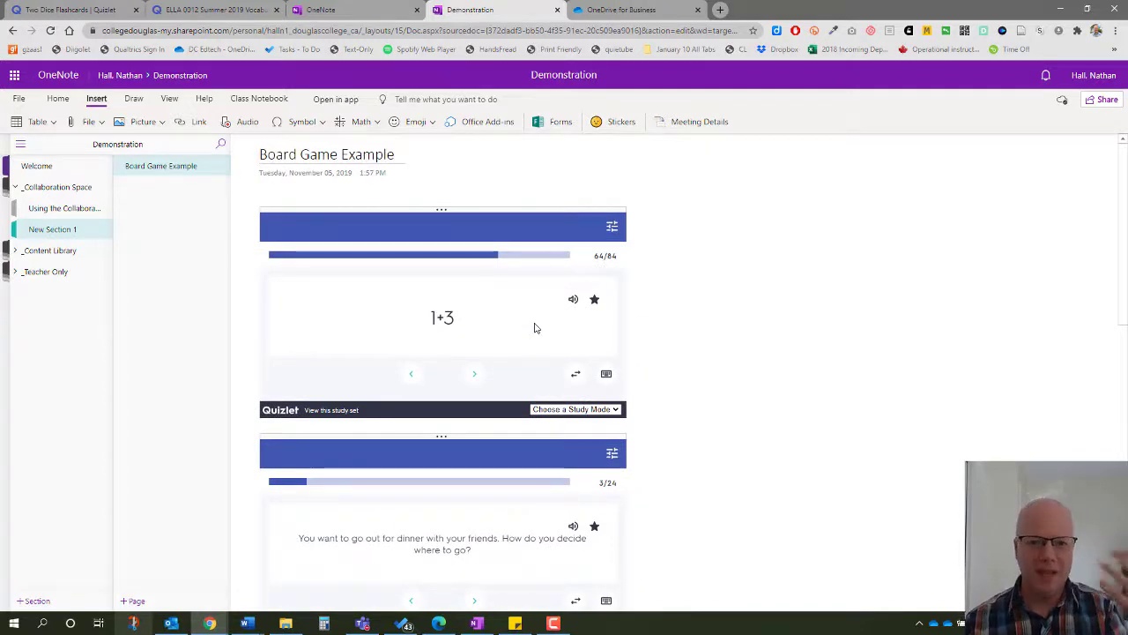
pyautogui.scroll(-5, 535, 328)
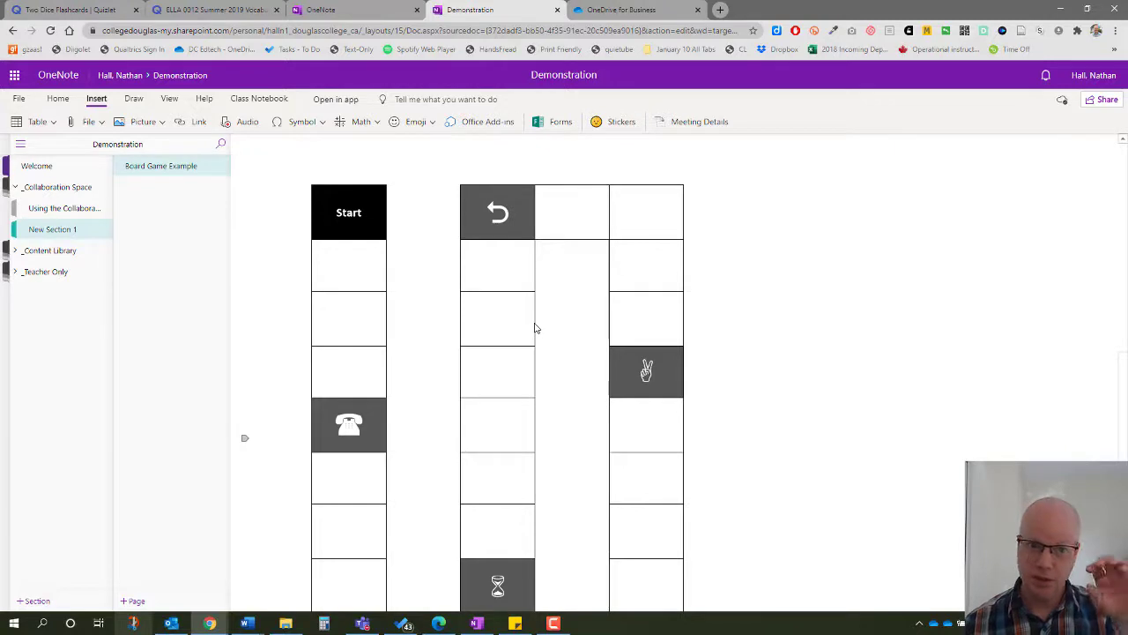
# - Insert the coconut-sipping koala sticker from Fruit Crew beside the board printout
pyautogui.click(762, 190)
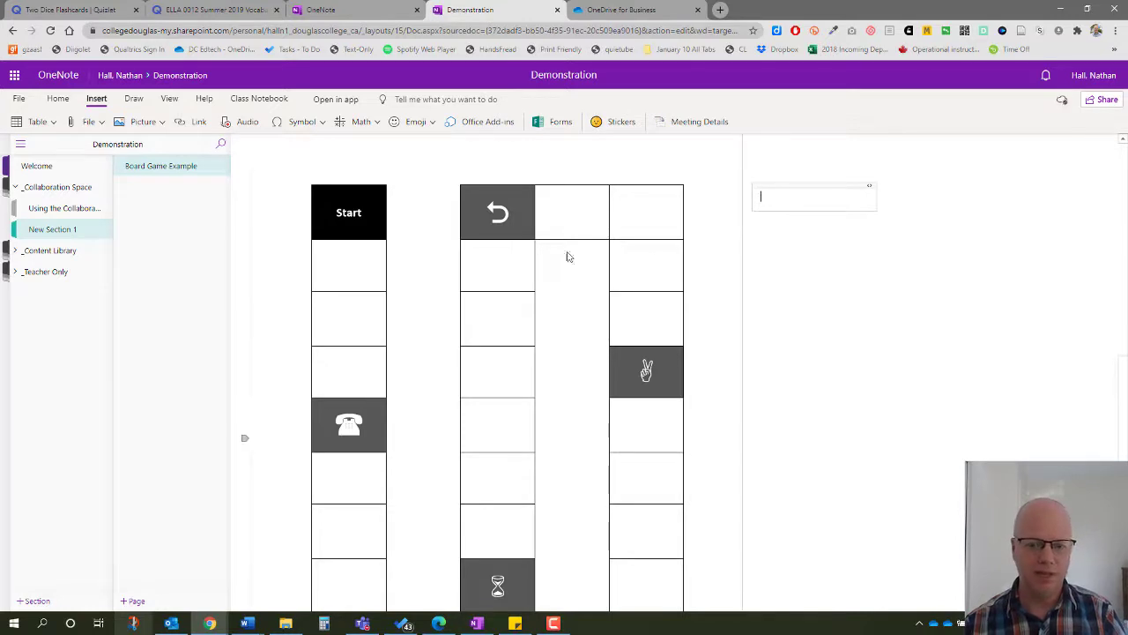
pyautogui.click(608, 123)
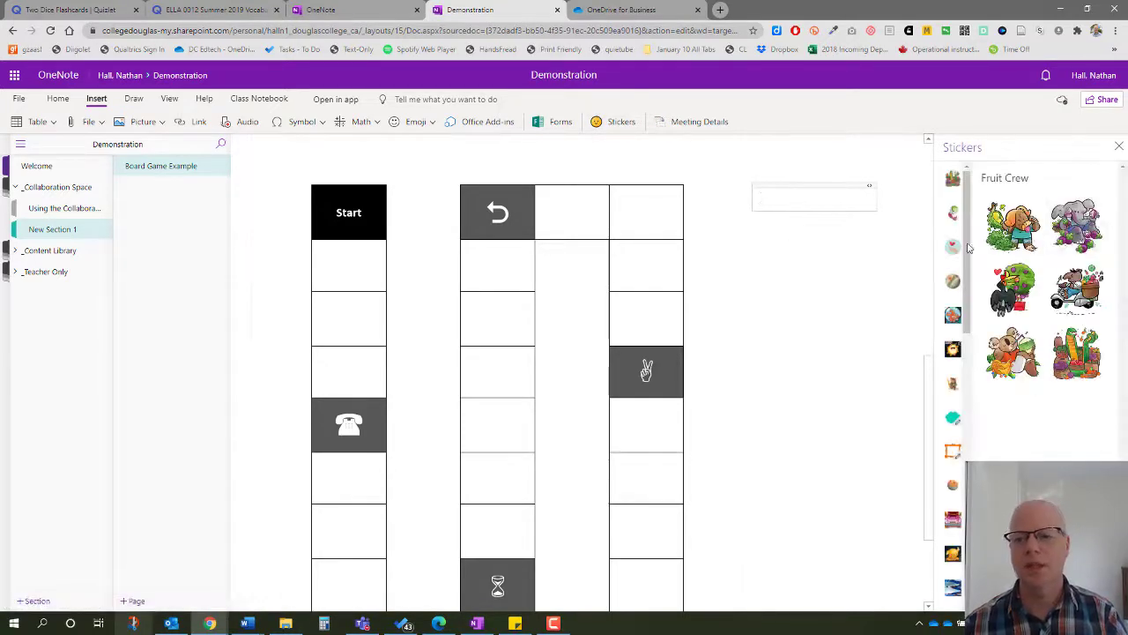
pyautogui.click(1013, 353)
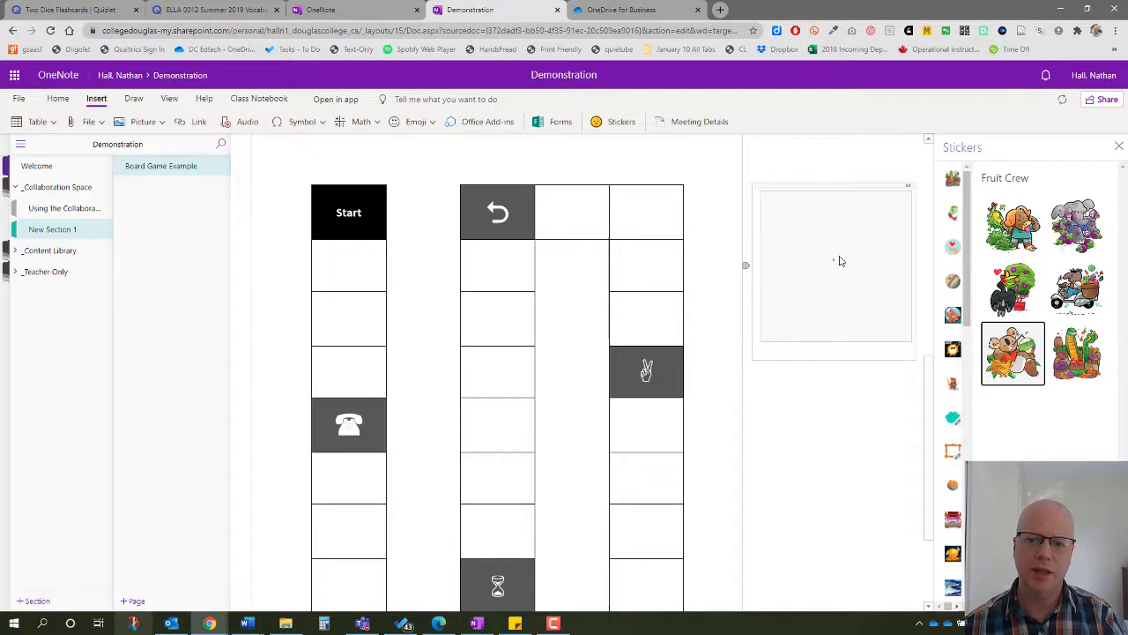
pyautogui.click(1119, 147)
pyautogui.click(857, 317)
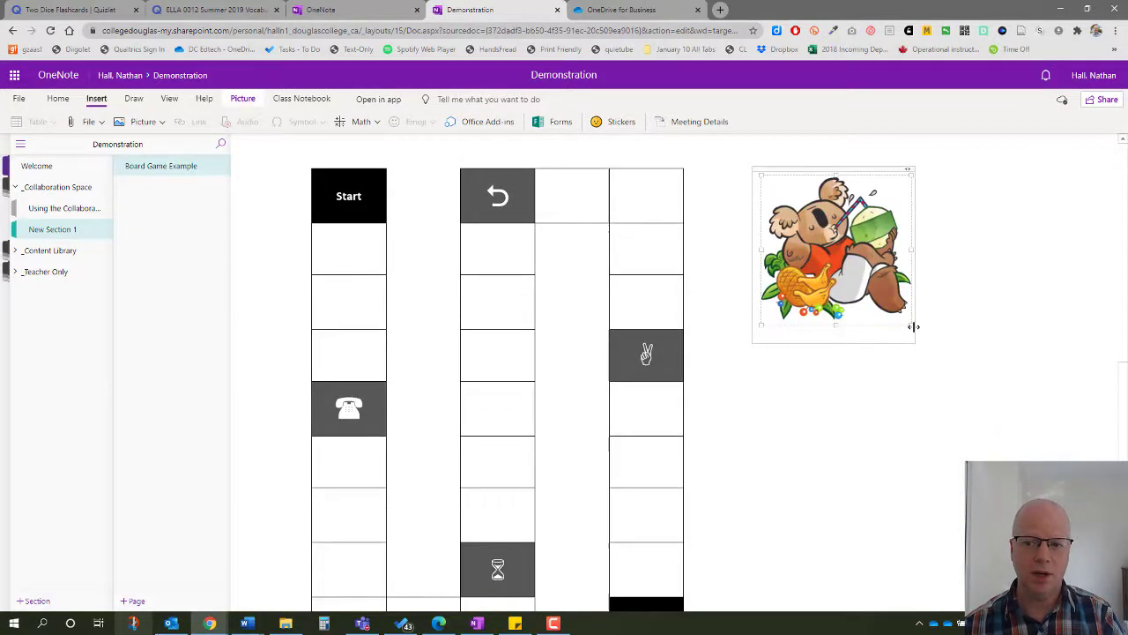
# - Shrink the koala sticker to game-piece size
pyautogui.moveTo(908, 323); pyautogui.dragTo(840, 245)
pyautogui.scroll(-2, 819, 159)
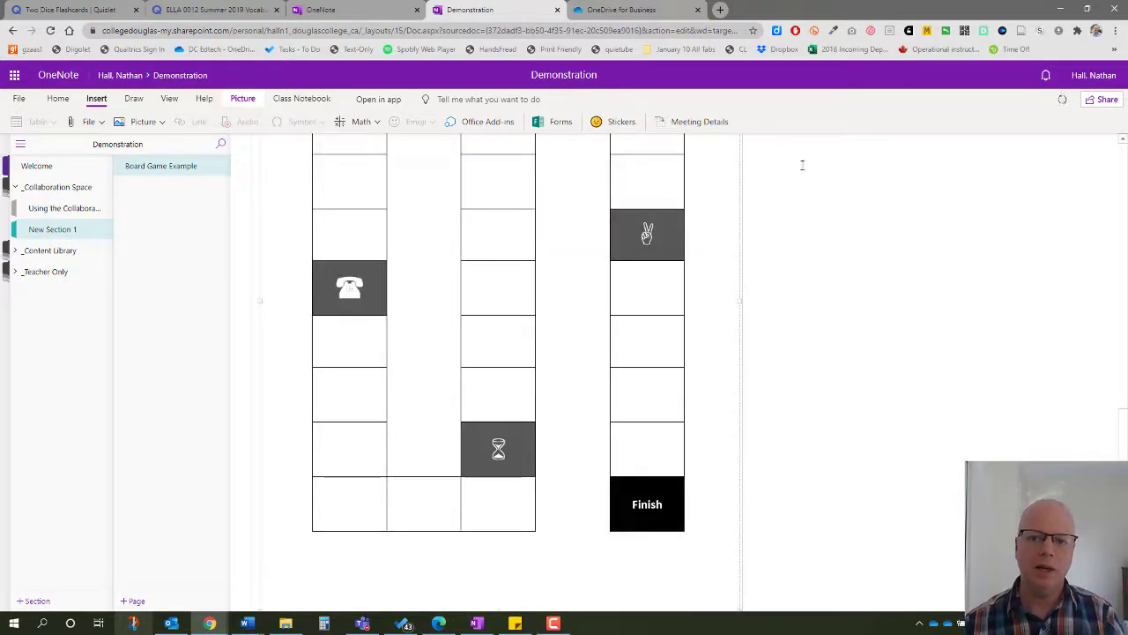
pyautogui.scroll(7, 804, 211)
pyautogui.scroll(-2, 802, 220)
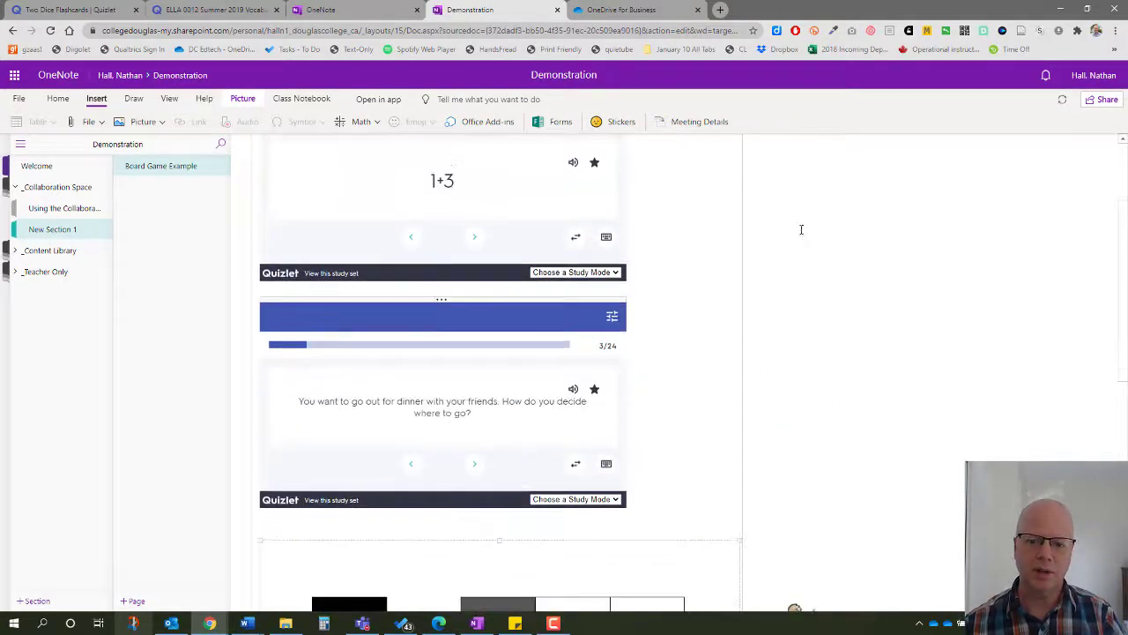
pyautogui.scroll(-4, 801, 228)
pyautogui.scroll(-3, 744, 392)
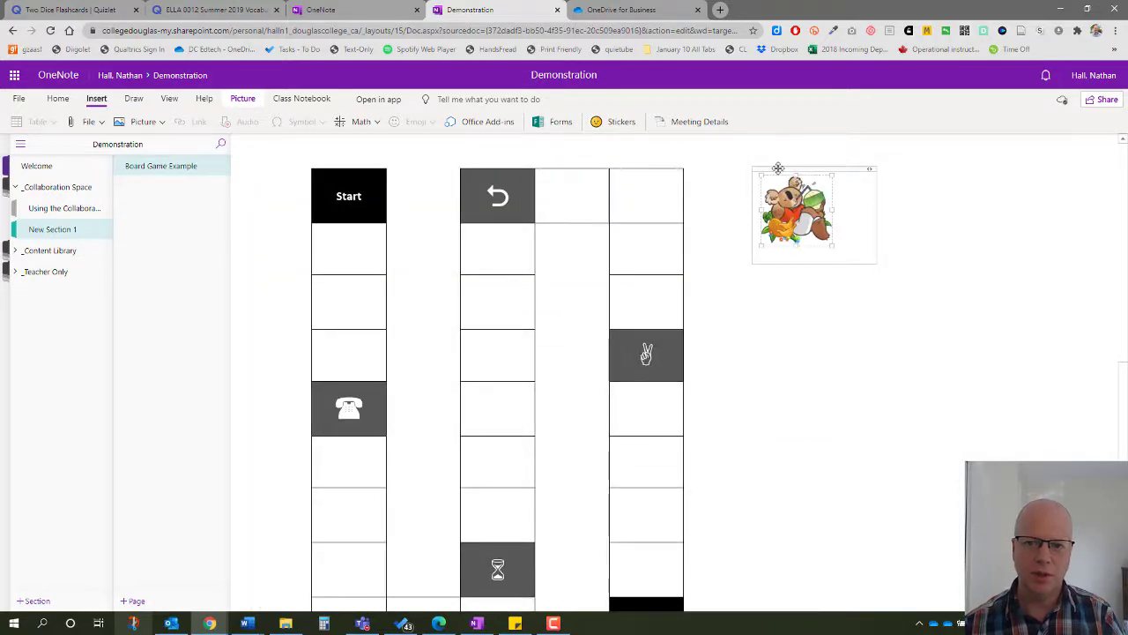
# - Move the koala sticker onto the board's Start square
pyautogui.moveTo(778, 168); pyautogui.dragTo(336, 214)
pyautogui.scroll(-3, 454, 212)
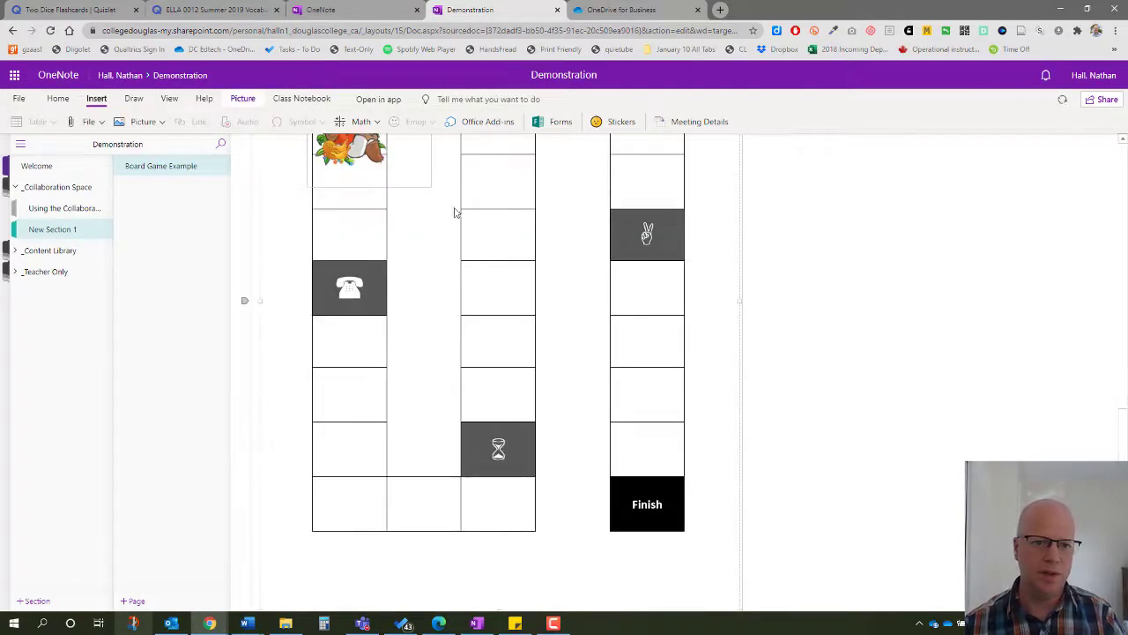
pyautogui.scroll(7, 382, 315)
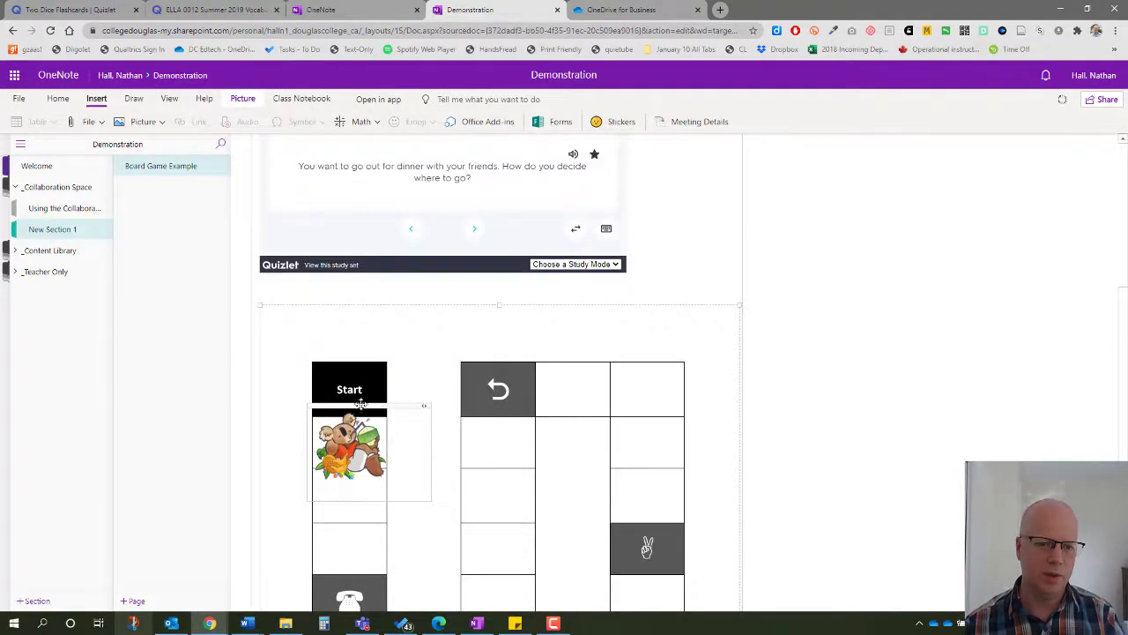
pyautogui.moveTo(360, 403); pyautogui.dragTo(368, 343)
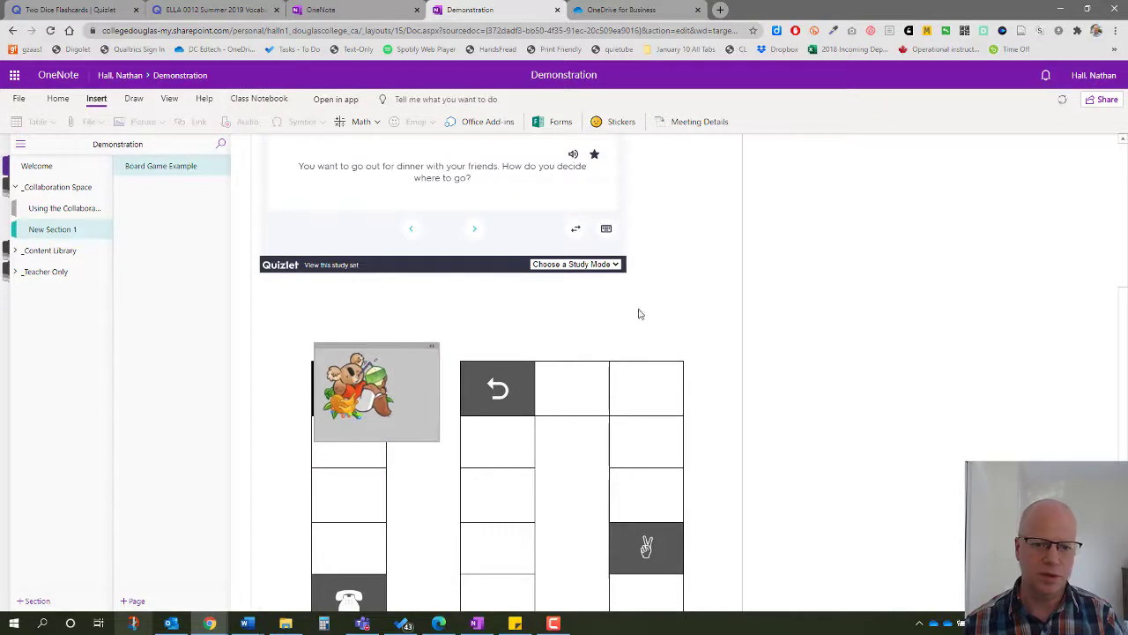
pyautogui.click(833, 305)
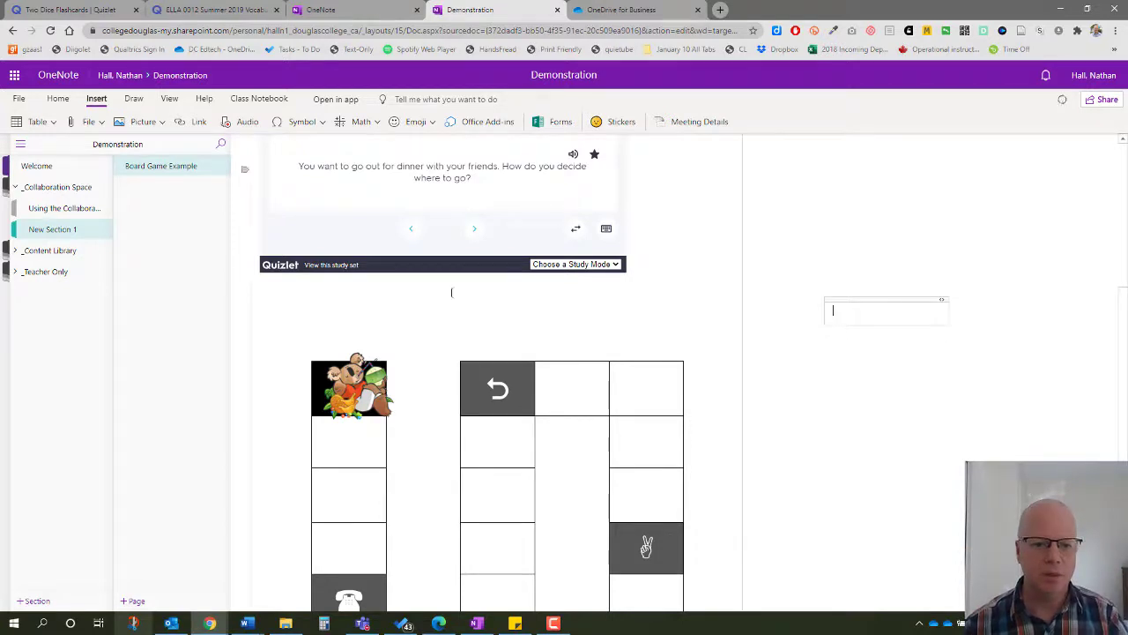
# - Roll the dice deck to card 65, '2+5', and move the koala down the first column
pyautogui.scroll(8, 546, 297)
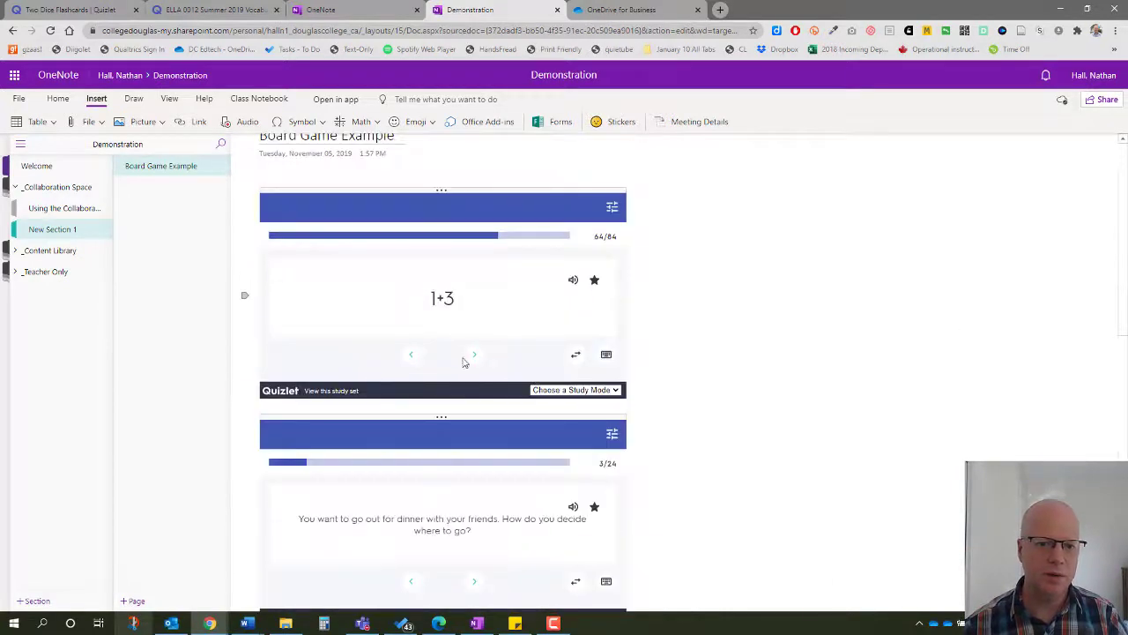
pyautogui.click(474, 354)
pyautogui.scroll(-5, 781, 411)
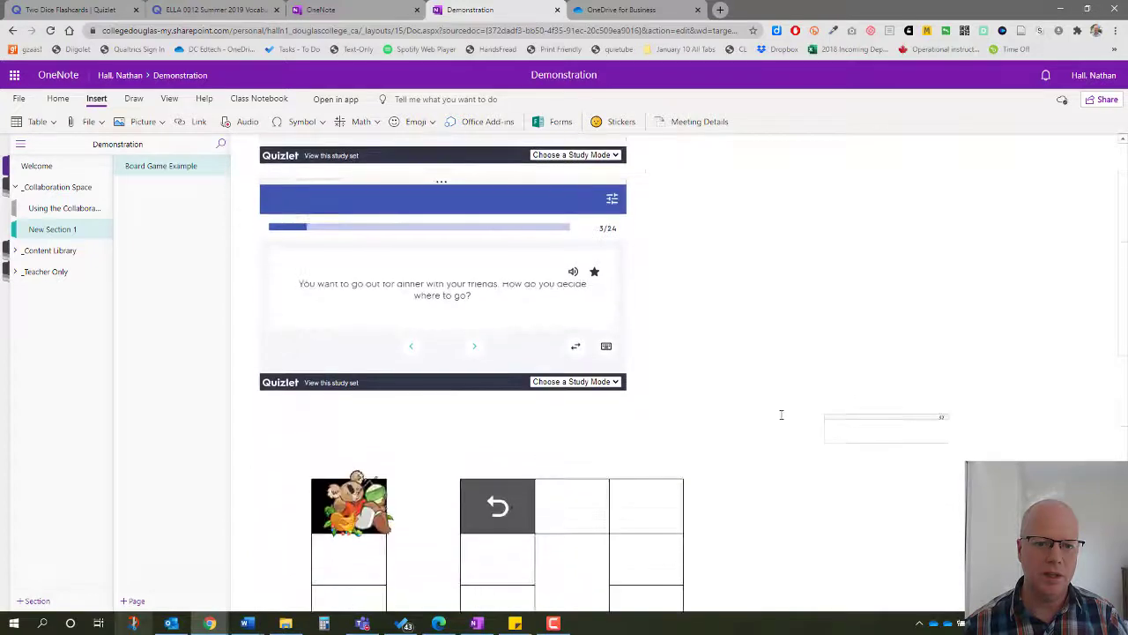
pyautogui.scroll(-7, 781, 412)
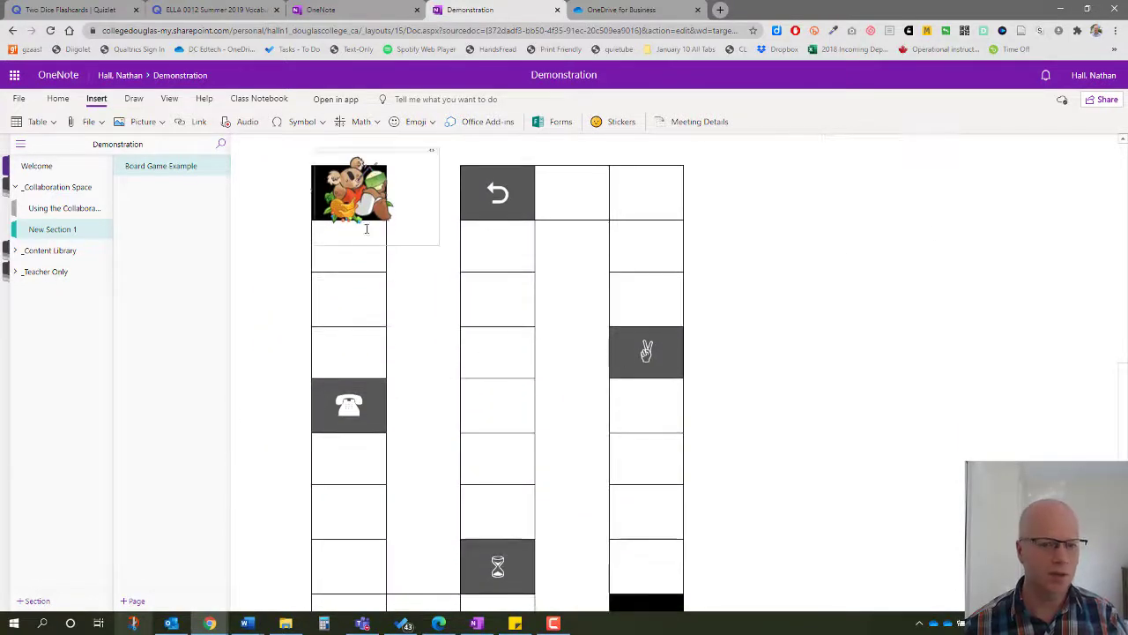
pyautogui.moveTo(382, 149); pyautogui.dragTo(367, 525)
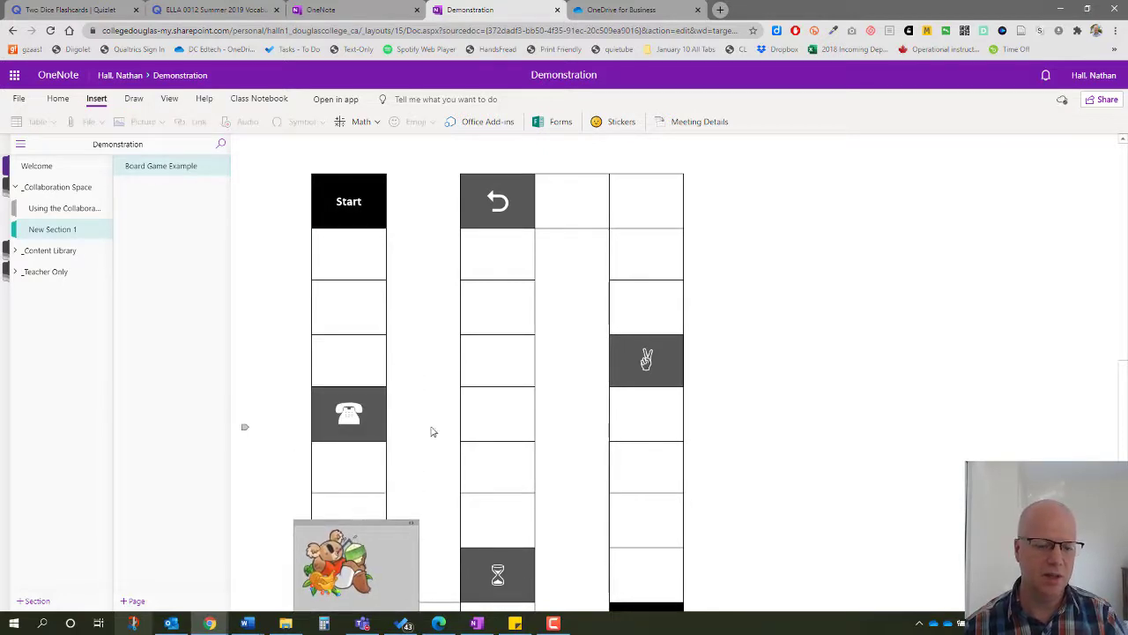
# - Advance the ELLA question deck to card 4 of 24, about places visited
pyautogui.scroll(-3, 432, 423)
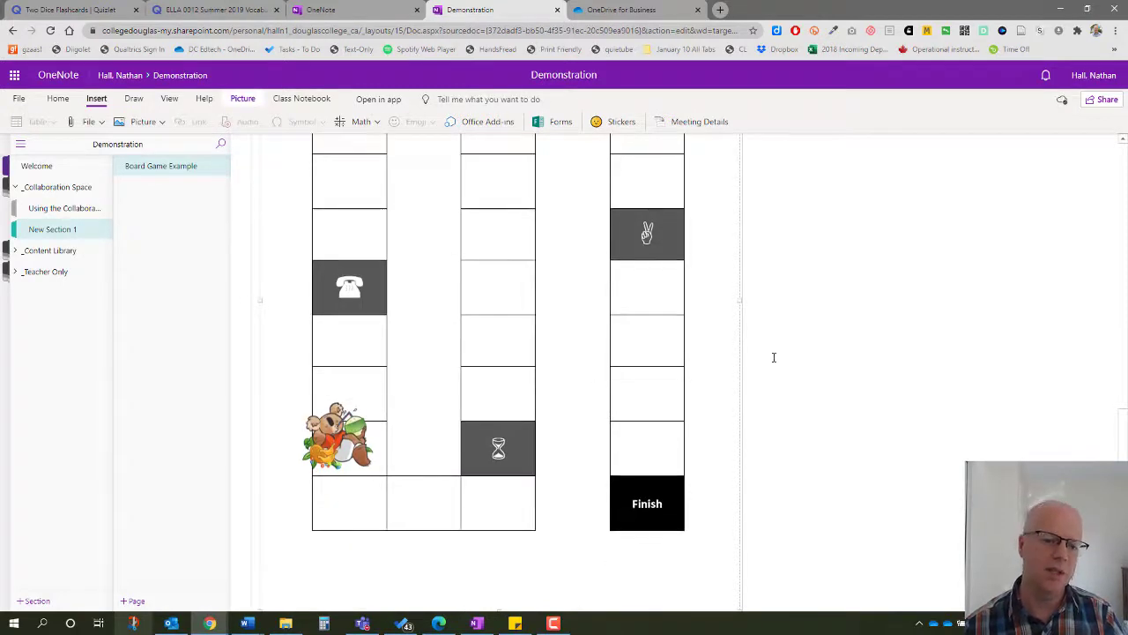
pyautogui.scroll(9, 776, 357)
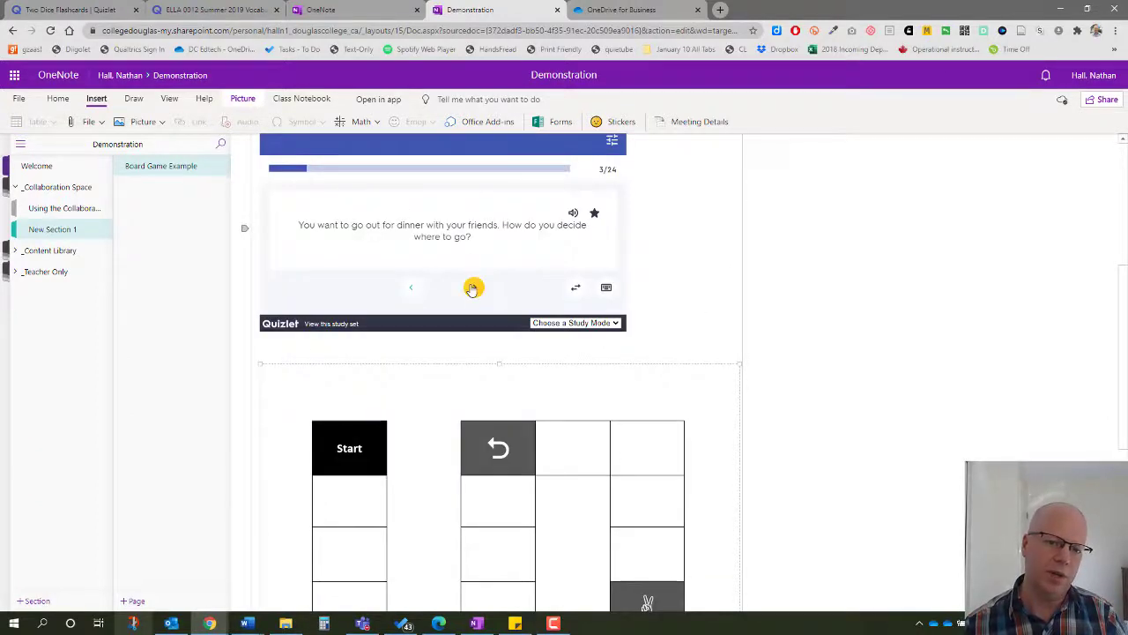
pyautogui.click(473, 288)
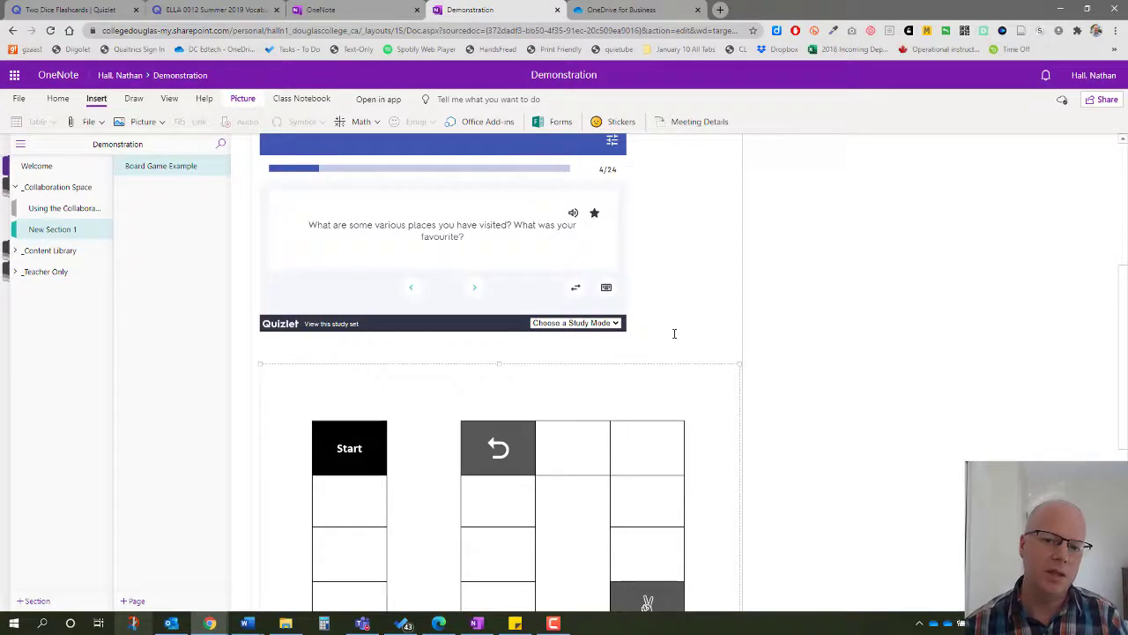
pyautogui.scroll(-1, 674, 333)
pyautogui.scroll(5, 674, 333)
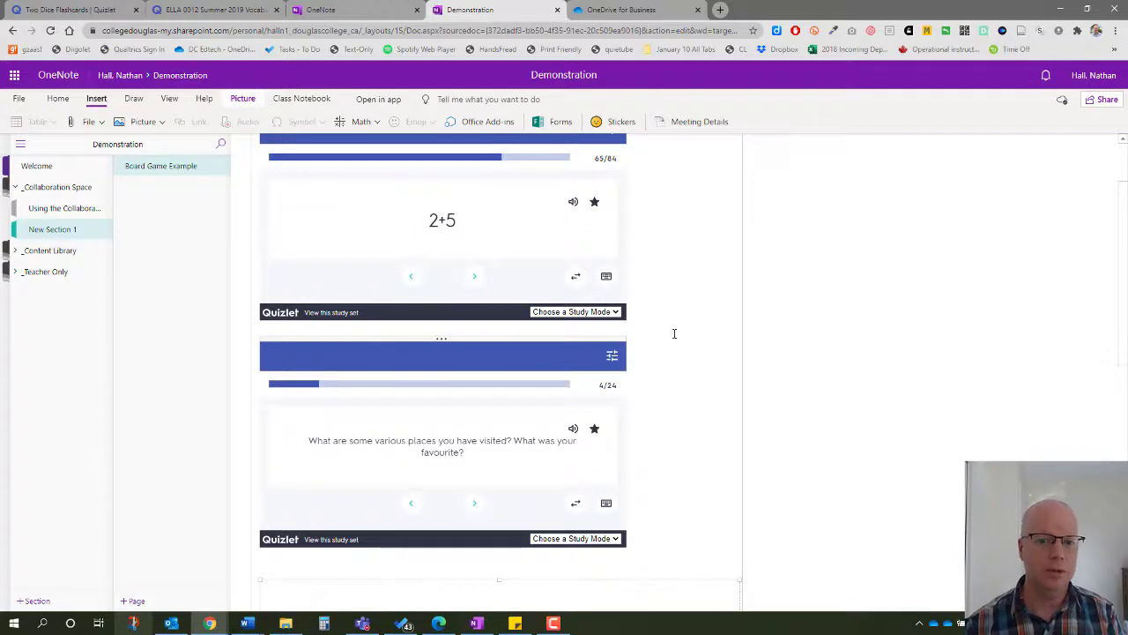
pyautogui.scroll(-2, 674, 333)
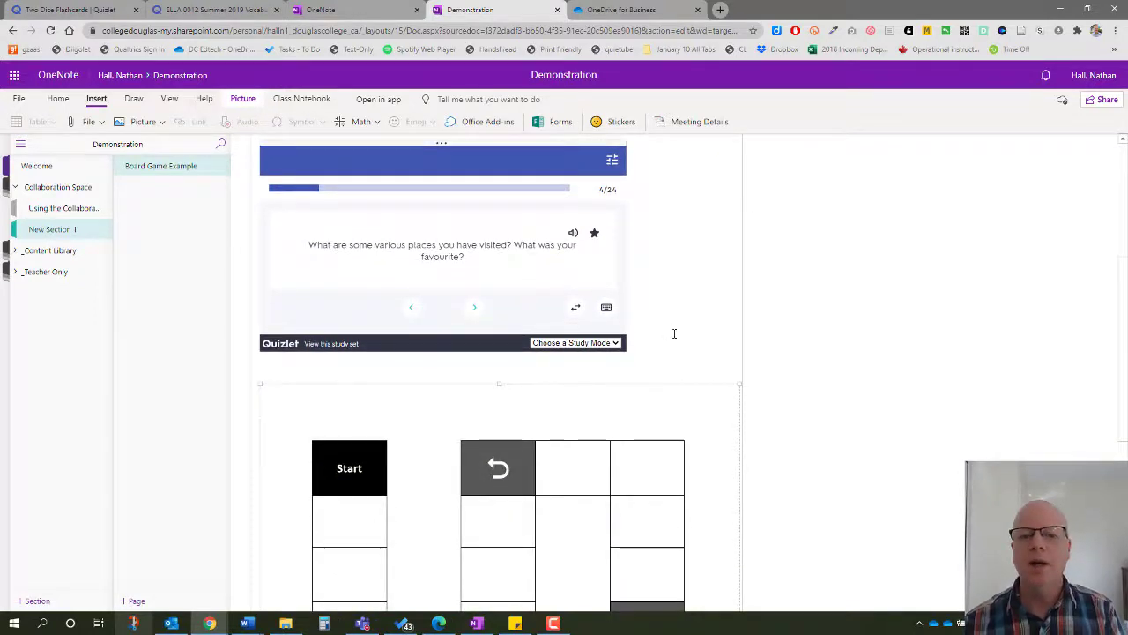
pyautogui.scroll(-4, 675, 333)
pyautogui.scroll(1, 675, 333)
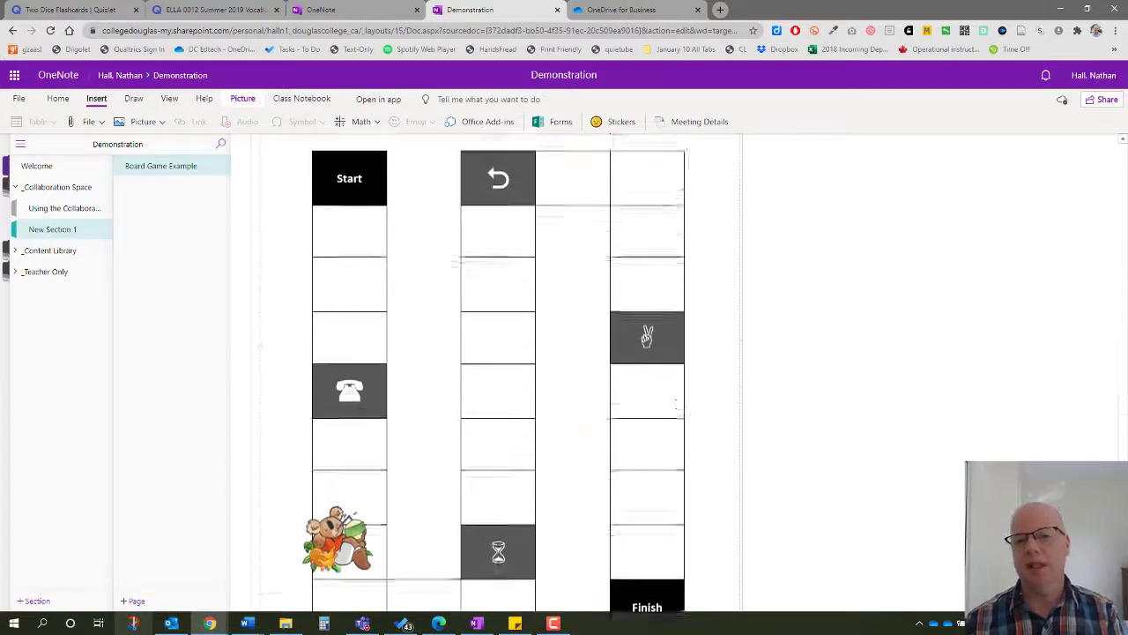
pyautogui.scroll(8, 694, 336)
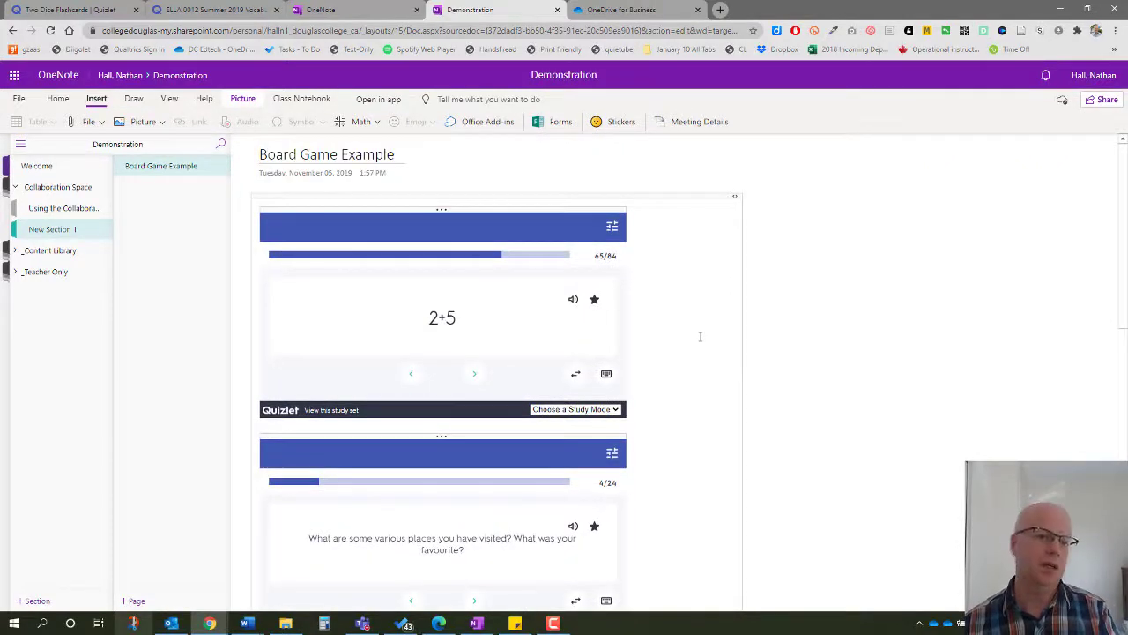